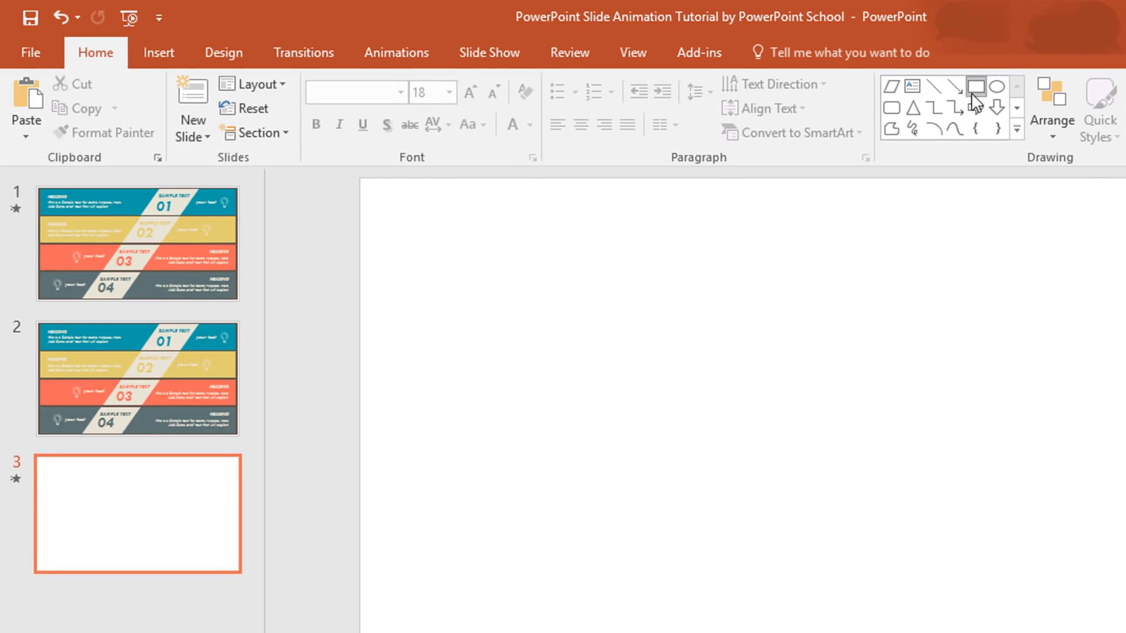
- Draw a full-width rectangle across the top of the slide and set its height to 1.88"
left_click(973, 94)
left_click_drag(360, 175, 1125, 333)
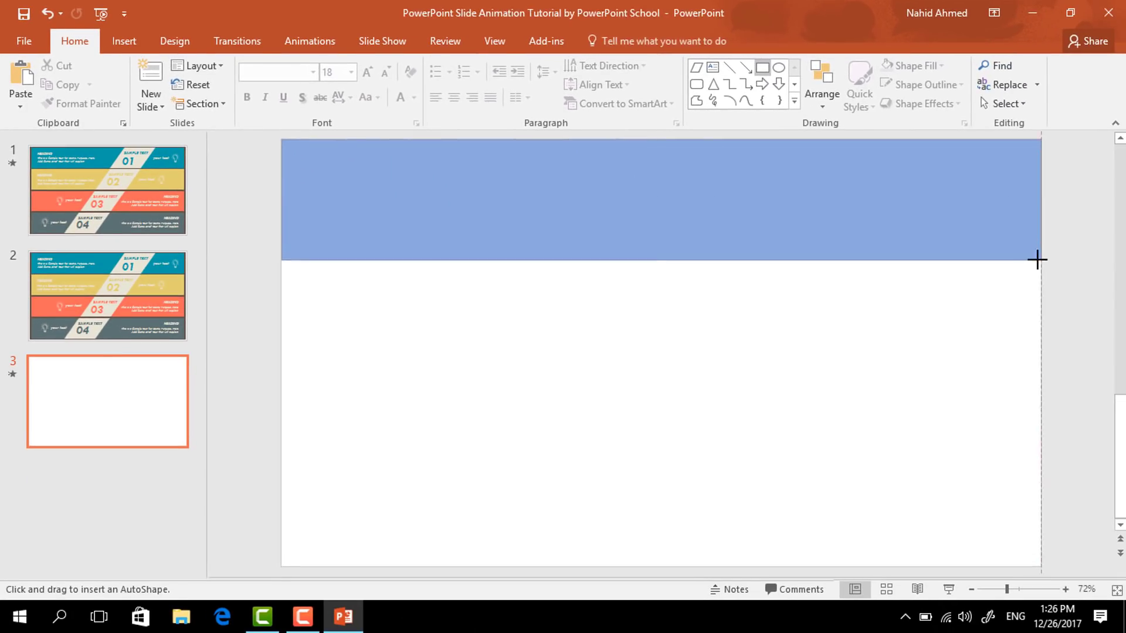
left_click_drag(1036, 259, 1036, 259)
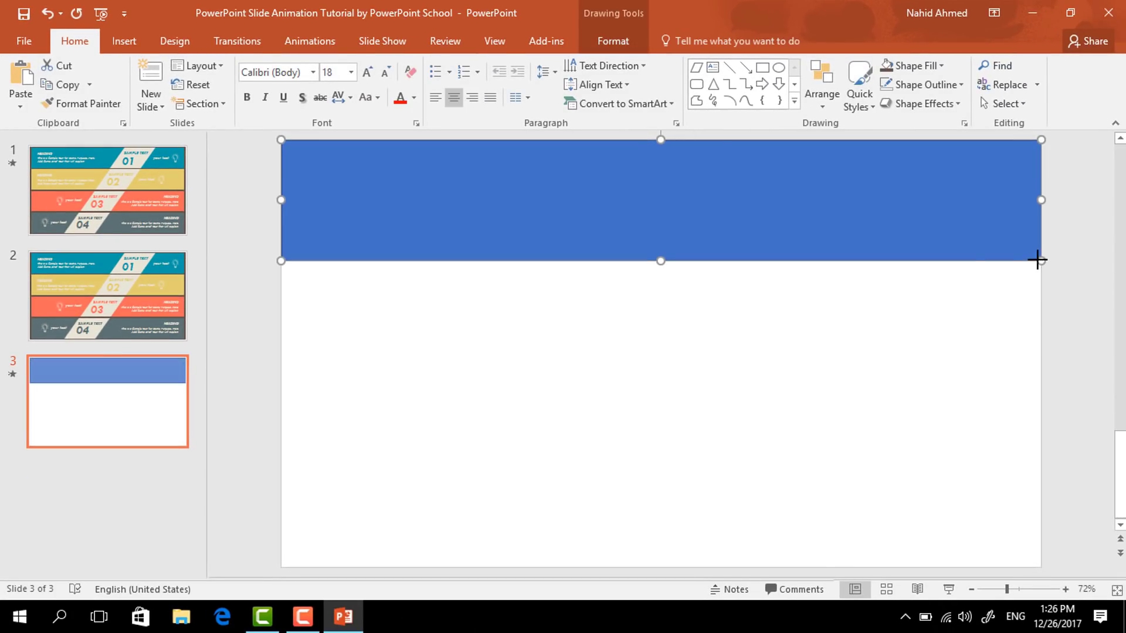
left_click(621, 41)
left_click(931, 73)
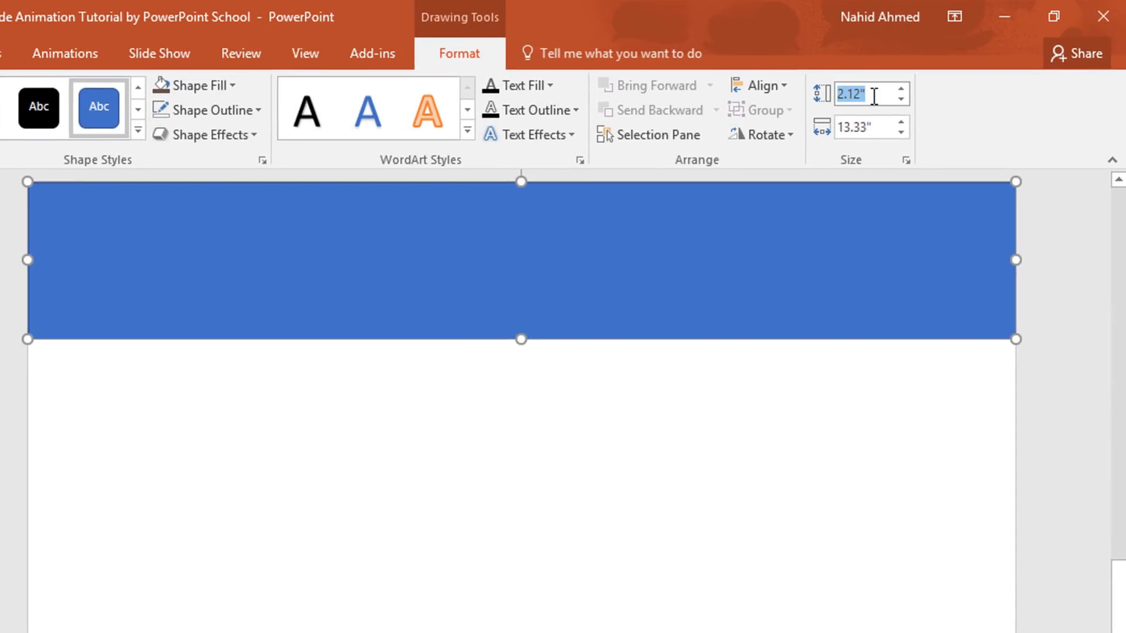
type("1.88")
key("Return")
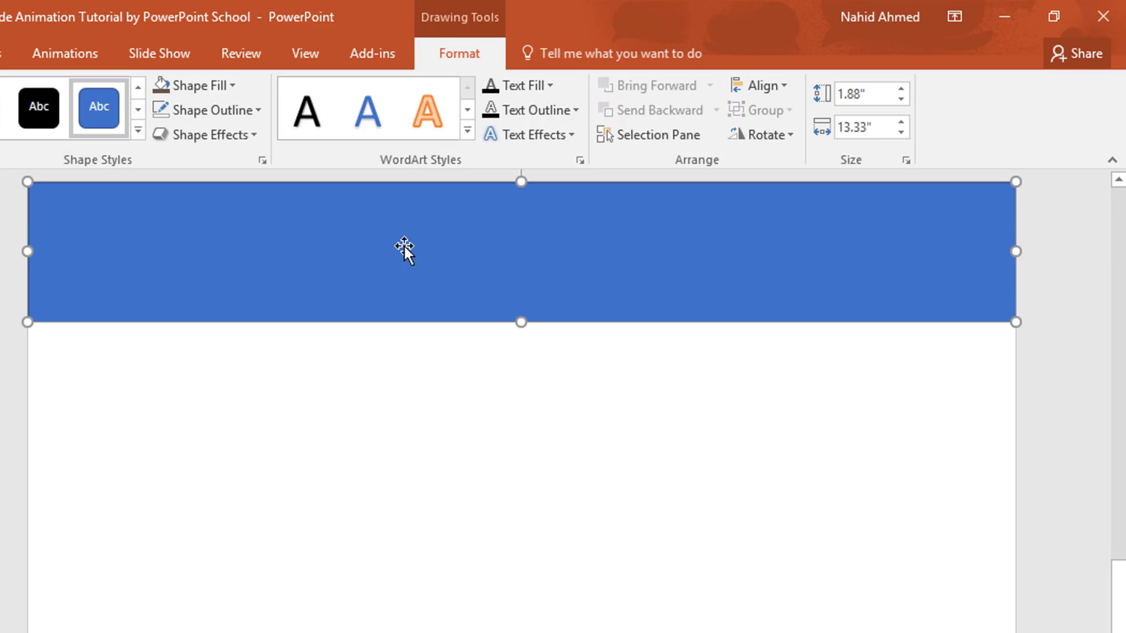
- Fill the band dark teal with no outline and place a copy just below it
left_click(223, 91)
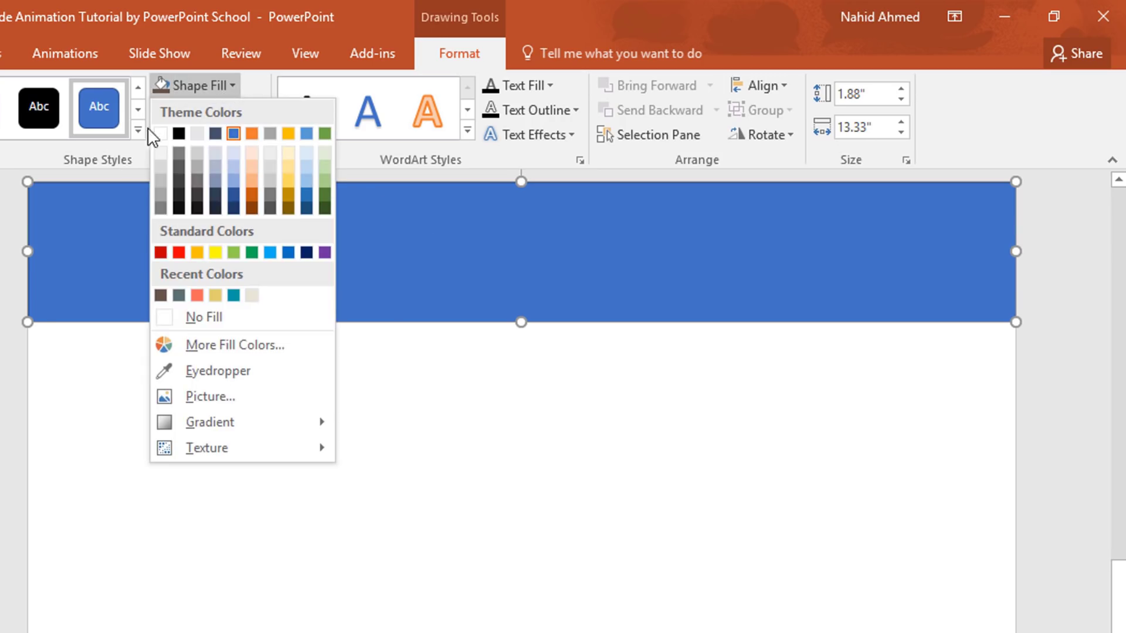
left_click(234, 296)
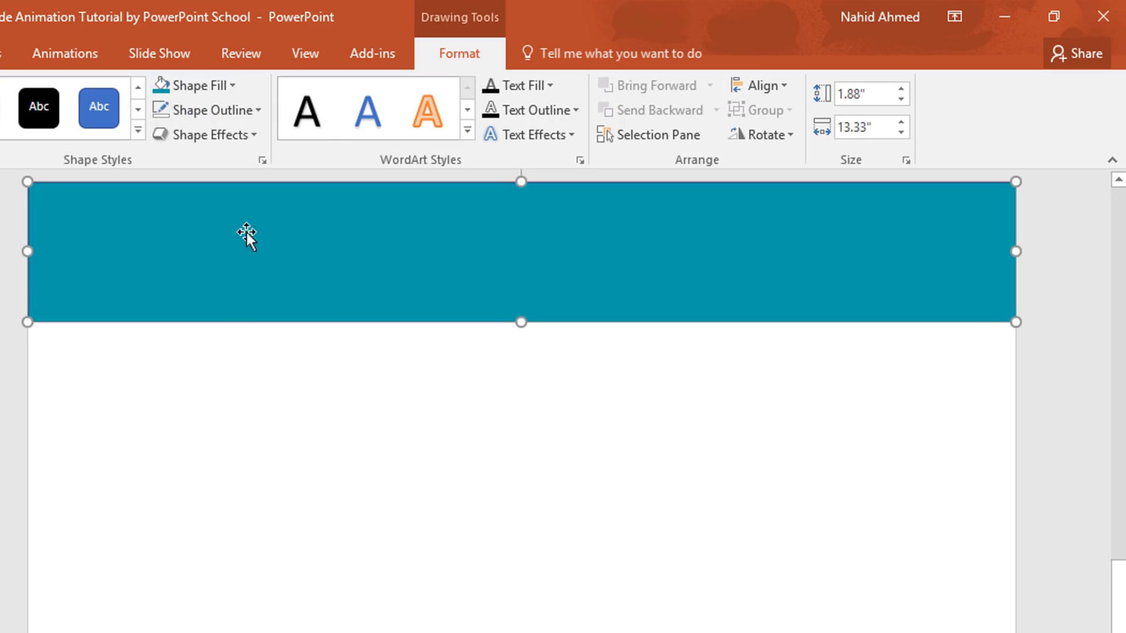
left_click(253, 115)
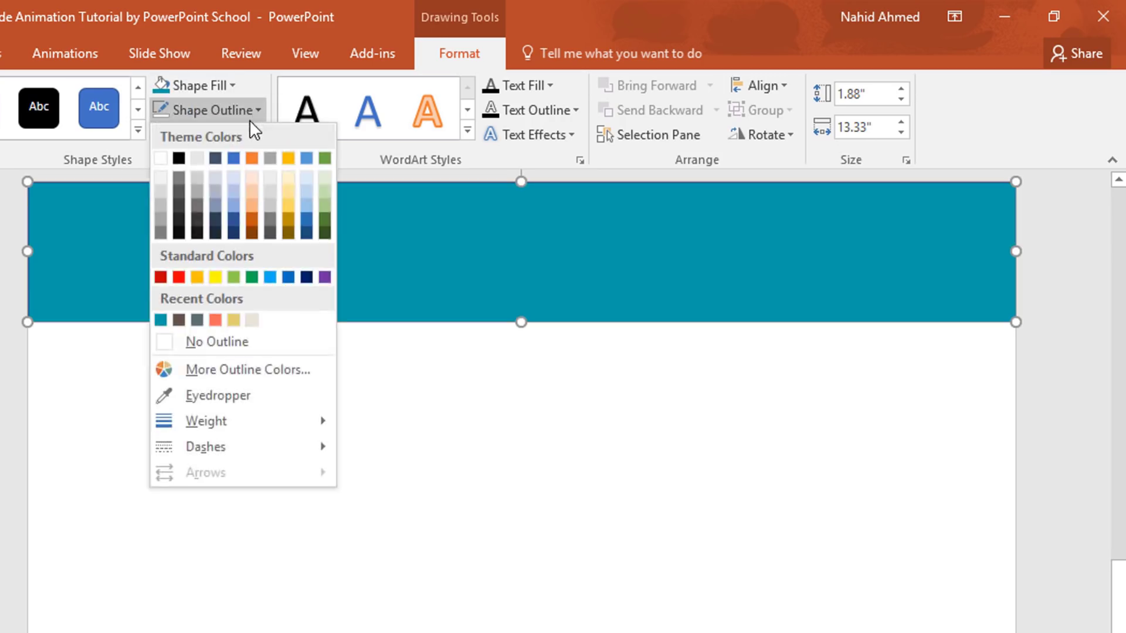
left_click(228, 344)
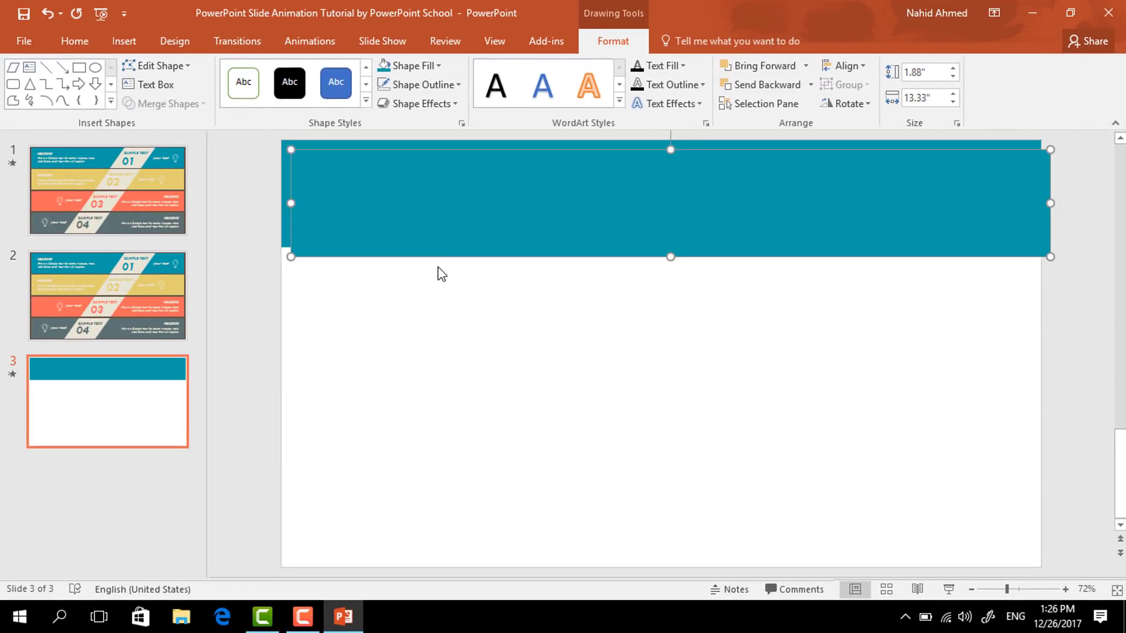
left_click_drag(490, 204, 478, 304)
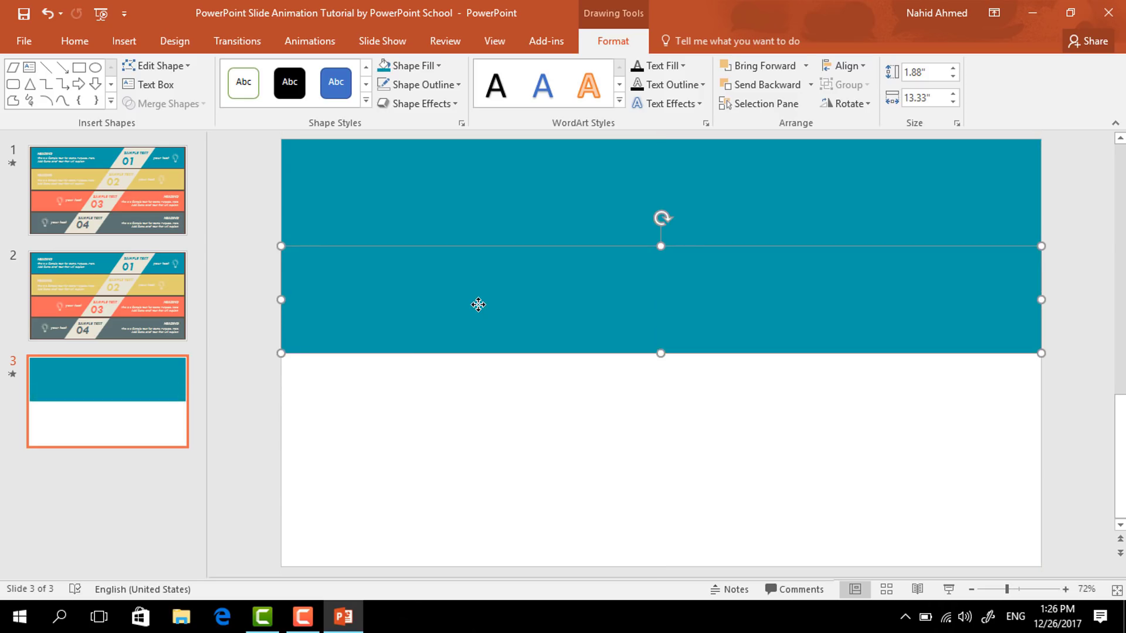
- Repeat the copy to fill the slide with bands and colour the second band gold
key("ctrl+d")
key("ctrl+d")
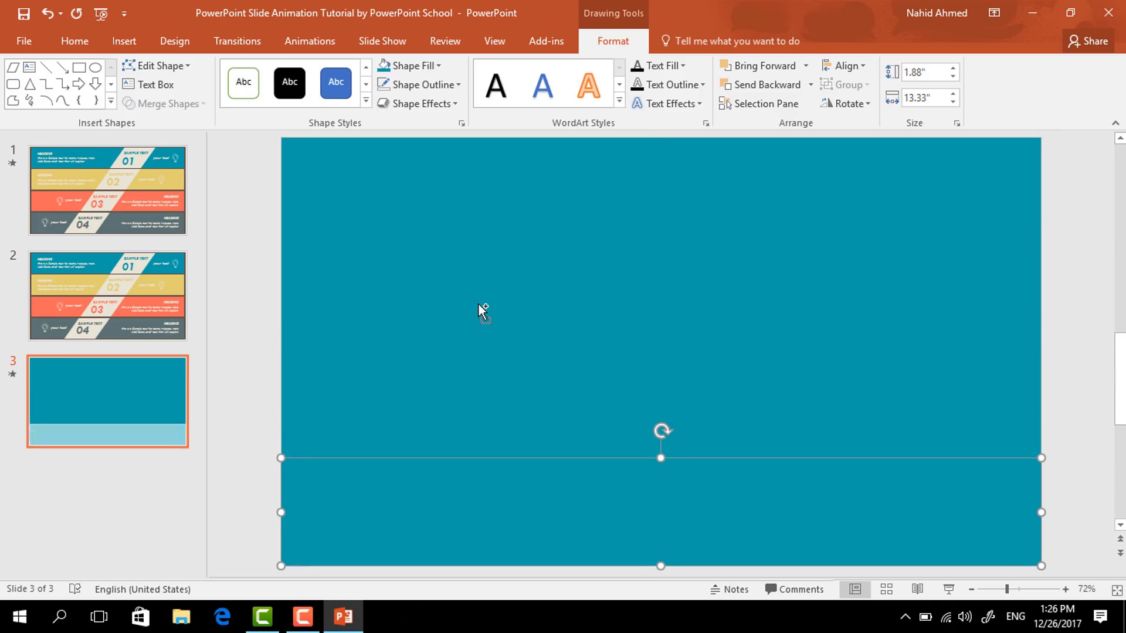
left_click(463, 272)
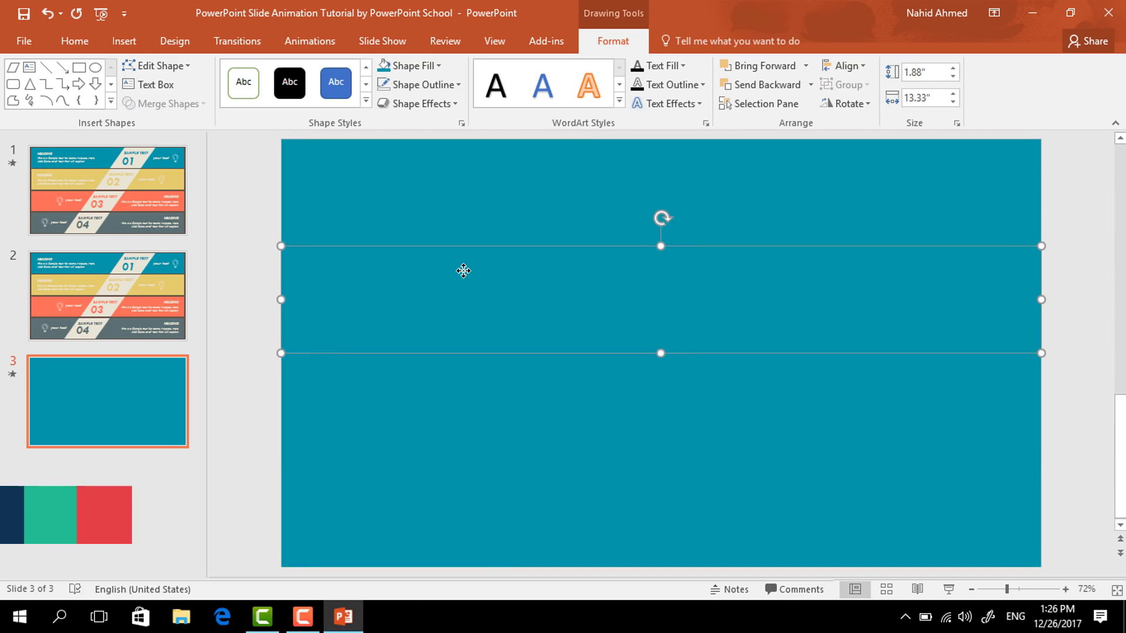
left_click(438, 66)
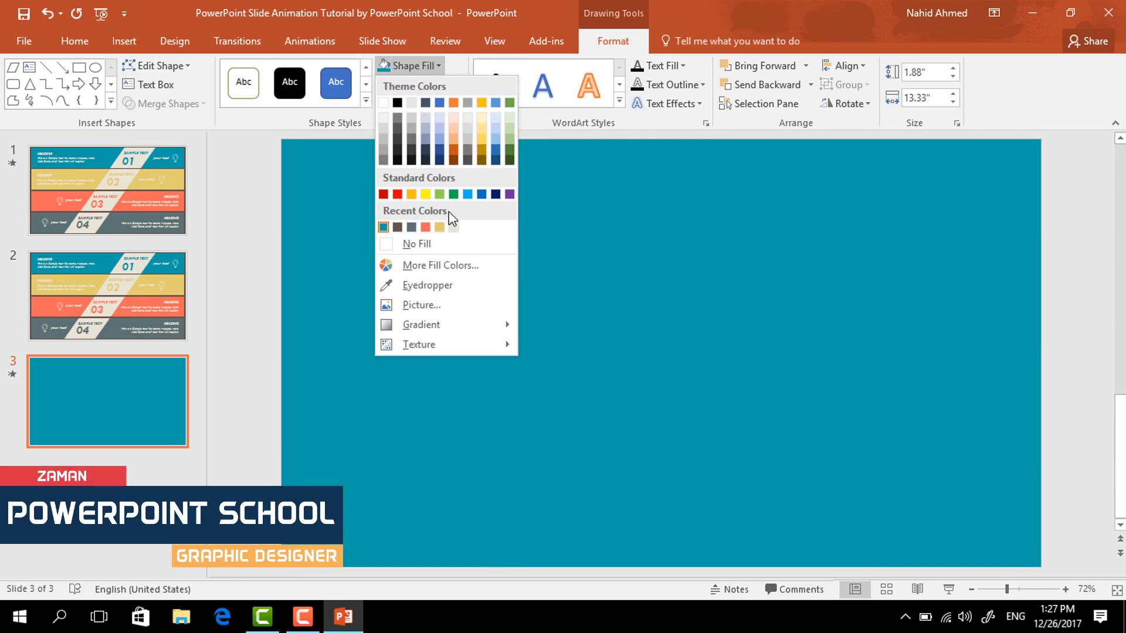
left_click(439, 227)
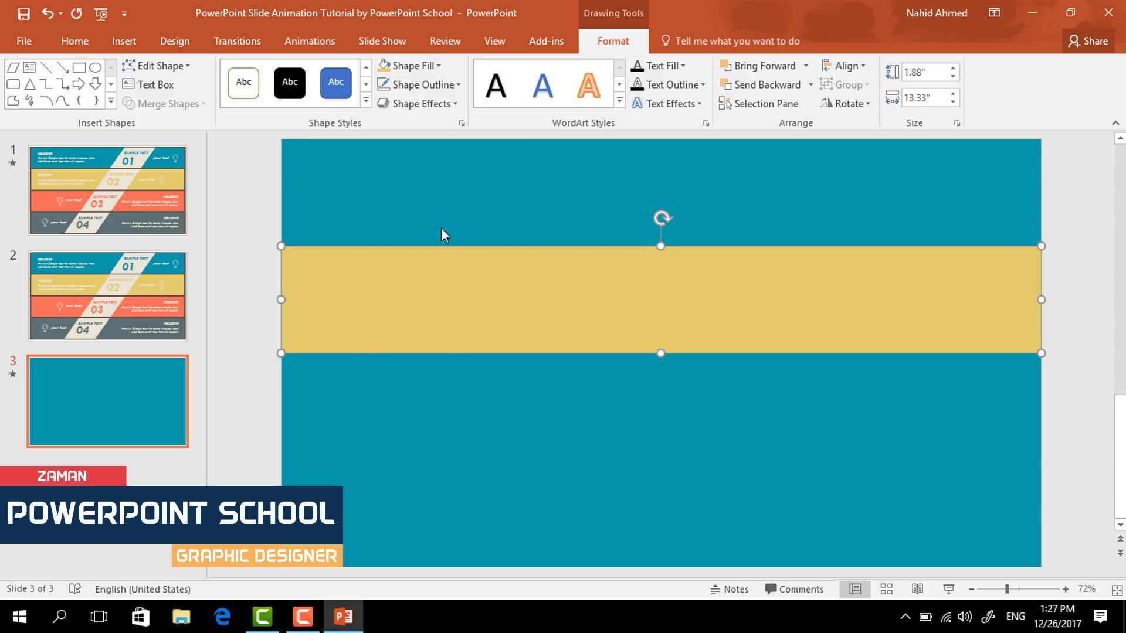
- Colour the third band orange and the bottom band dark grey
left_click(434, 384)
left_click(424, 70)
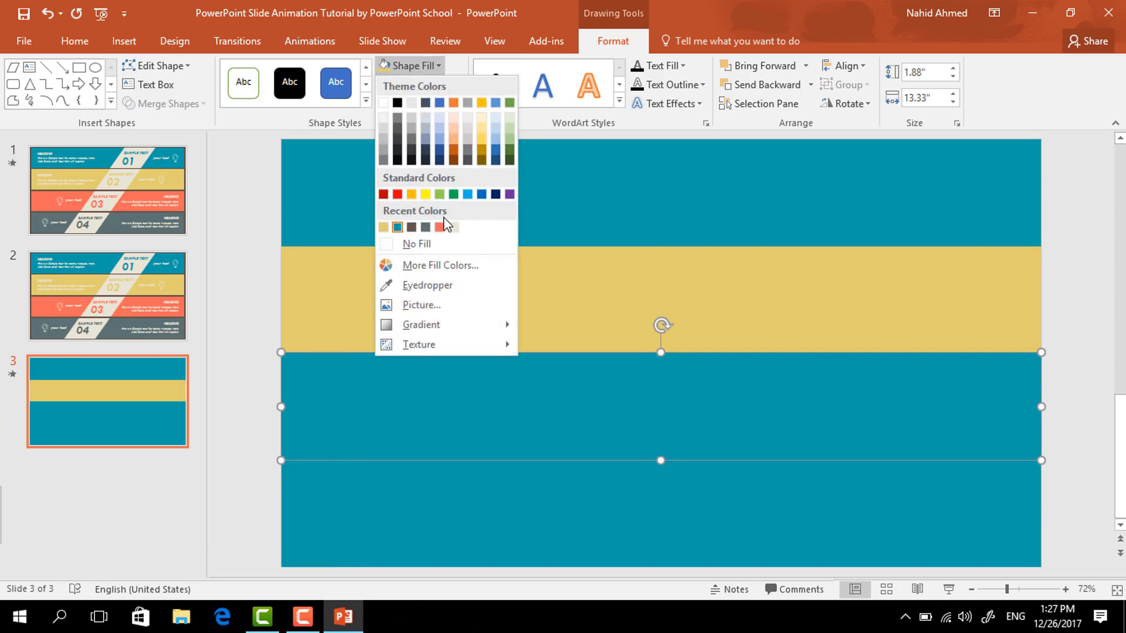
left_click(439, 228)
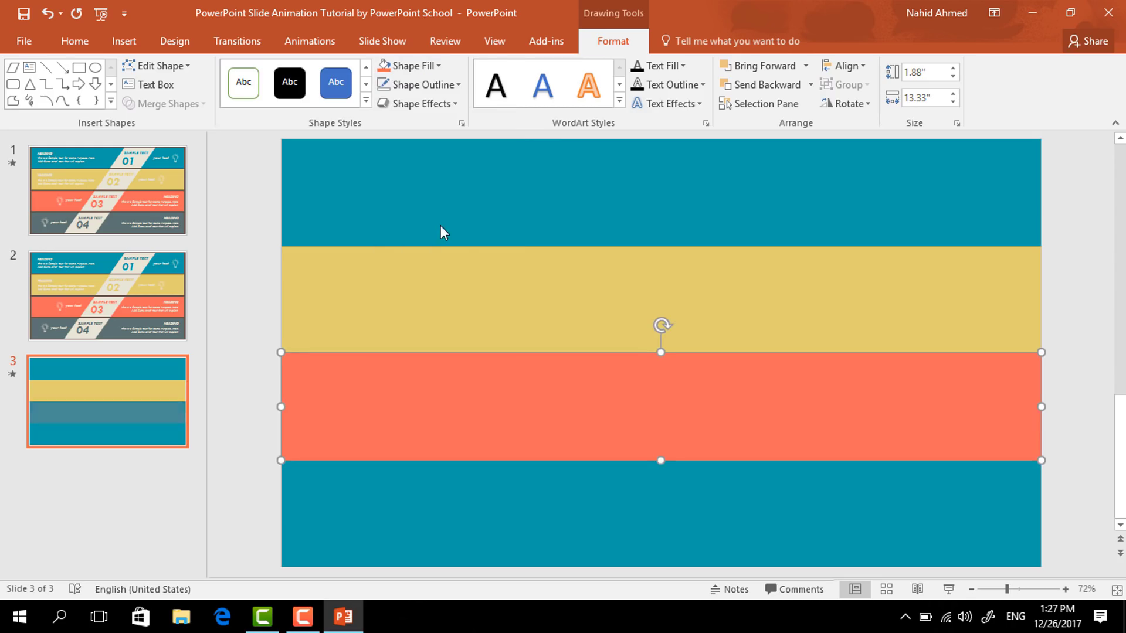
left_click(417, 496)
left_click(438, 66)
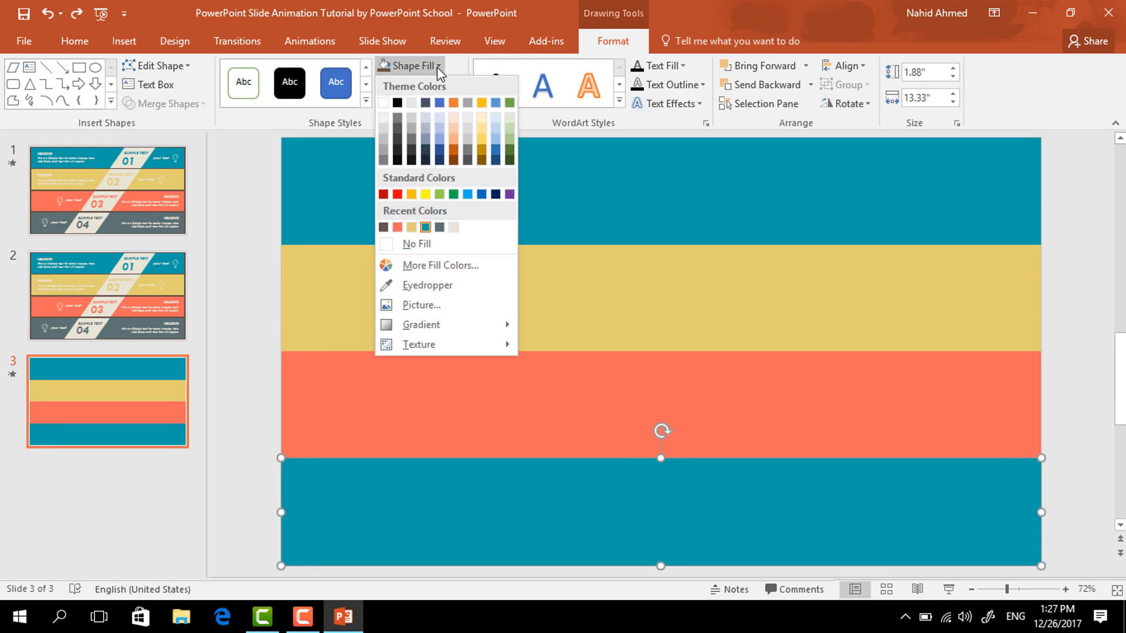
left_click(446, 226)
left_click(1069, 248)
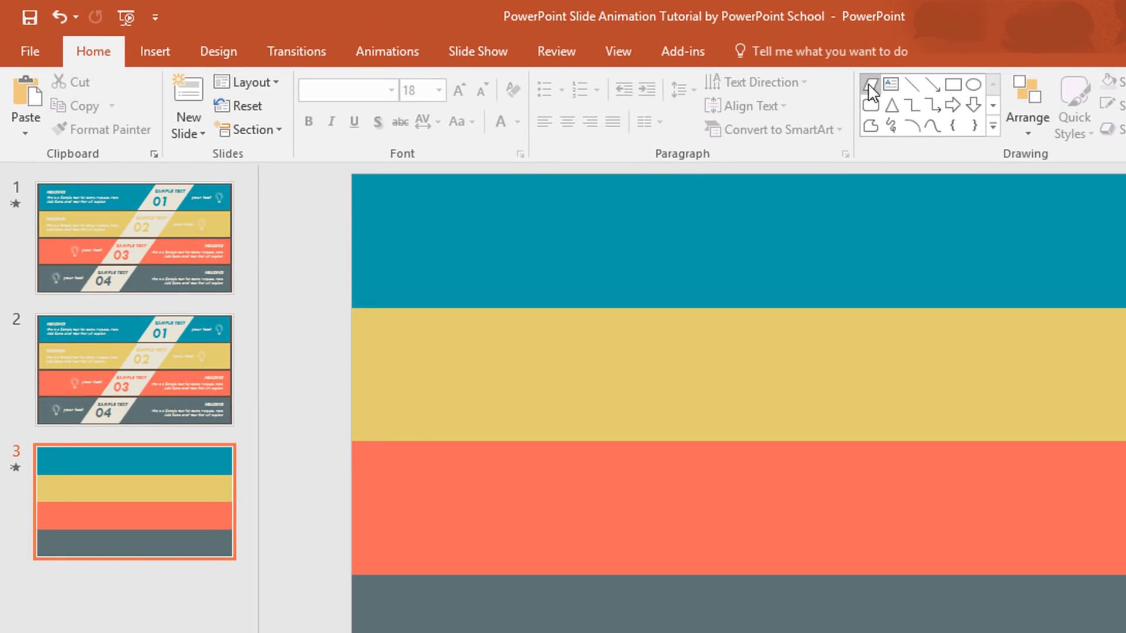
left_click(870, 88)
- Draw a parallelogram on the top teal band and adjust its slant
left_click_drag(1007, 266, 1060, 310)
left_click_drag(947, 176, 958, 178)
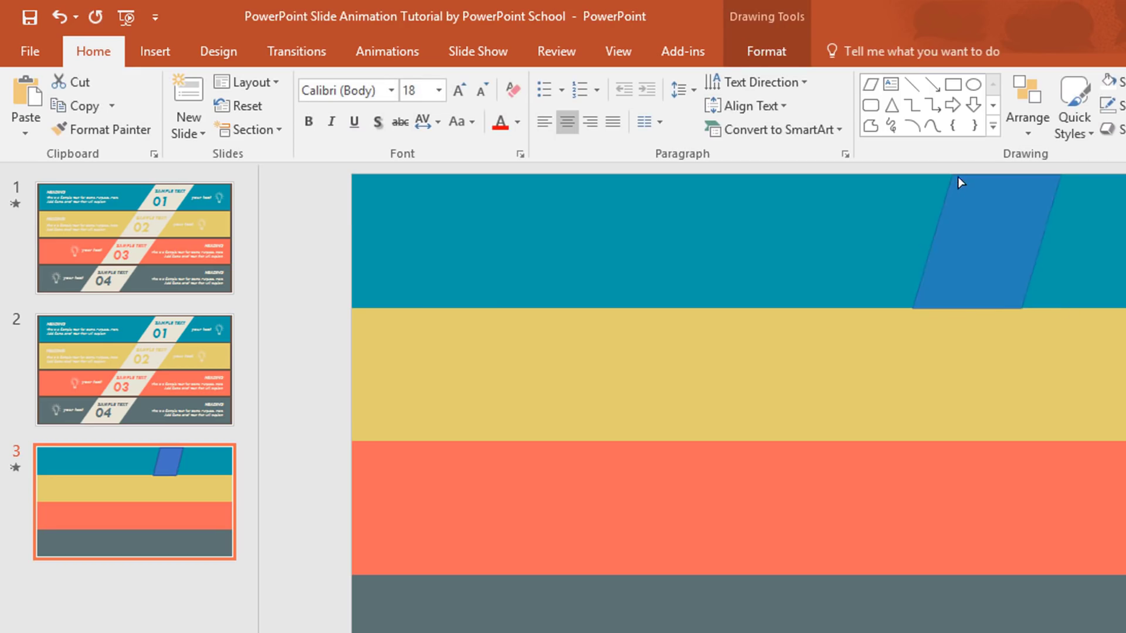
left_click(1005, 178)
left_click(1095, 242)
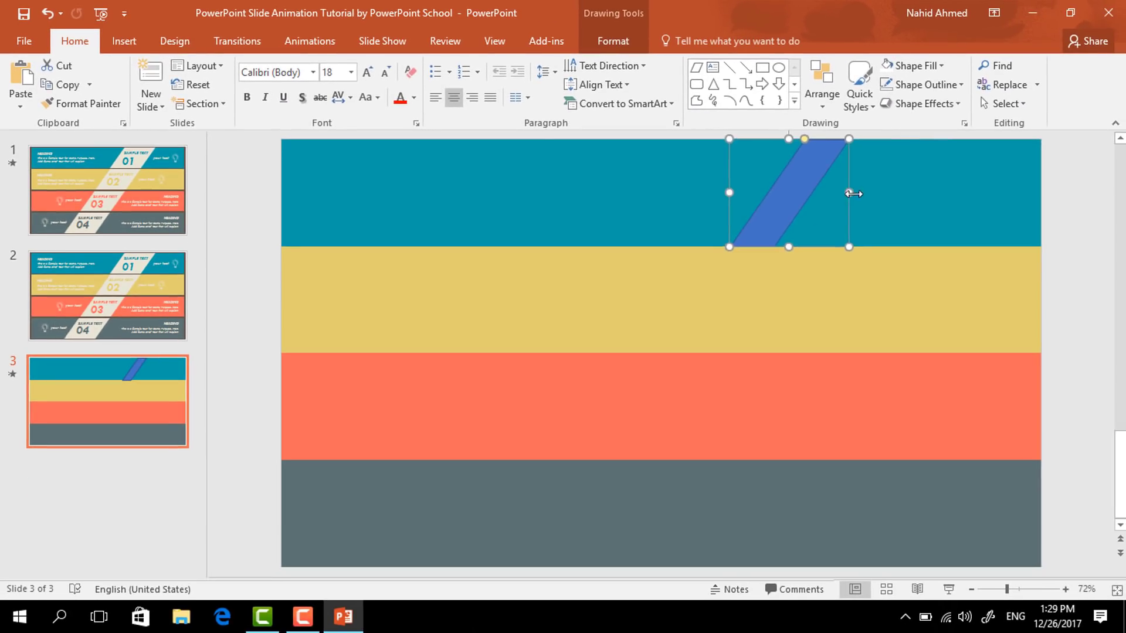
left_click(864, 181)
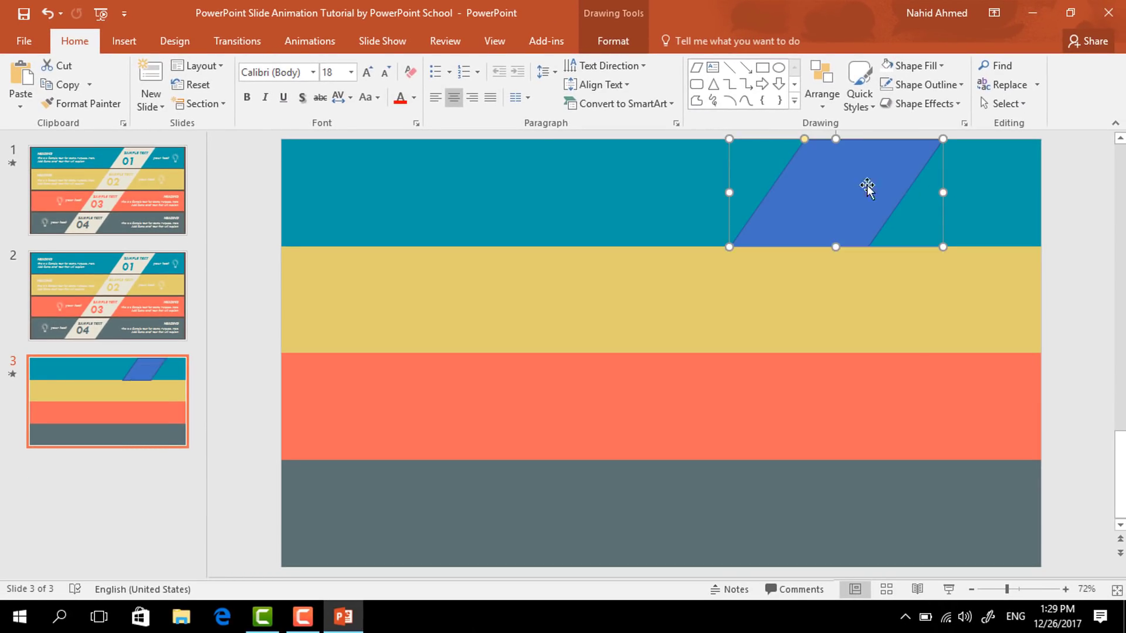
- Fill the parallelogram cream with no outline and position it on the top band's right
left_click(613, 41)
left_click(421, 73)
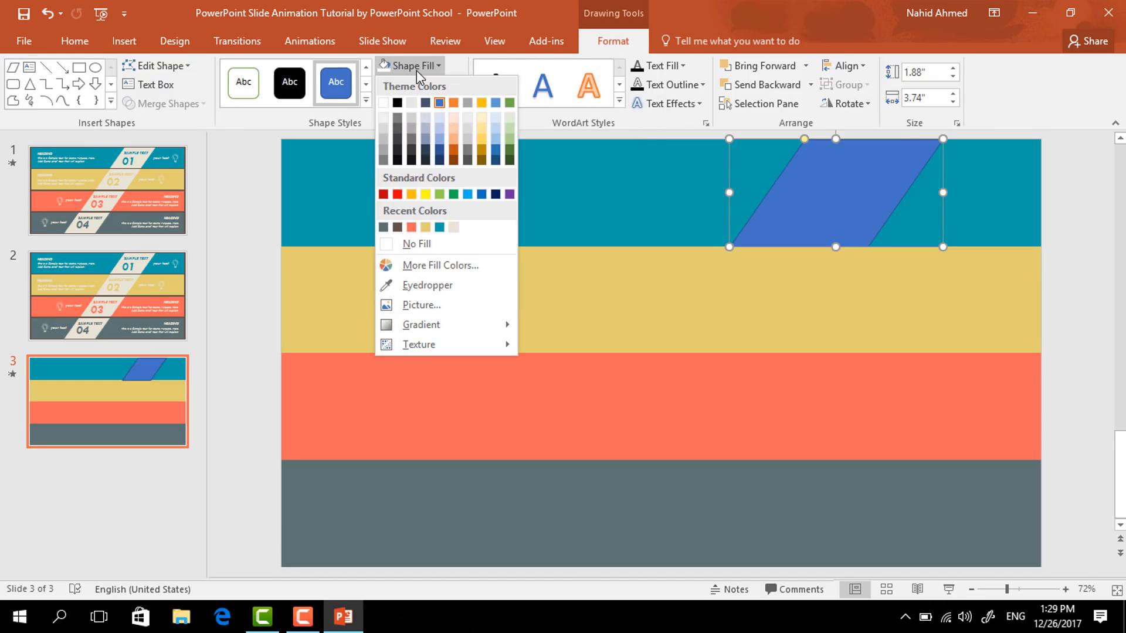
left_click(453, 227)
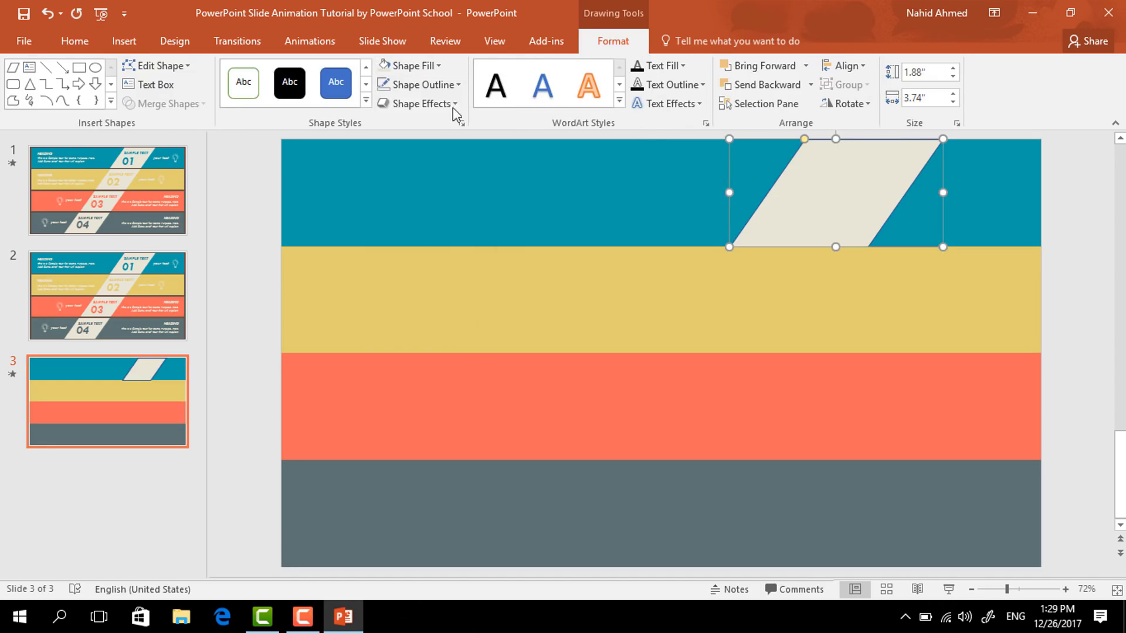
left_click(458, 85)
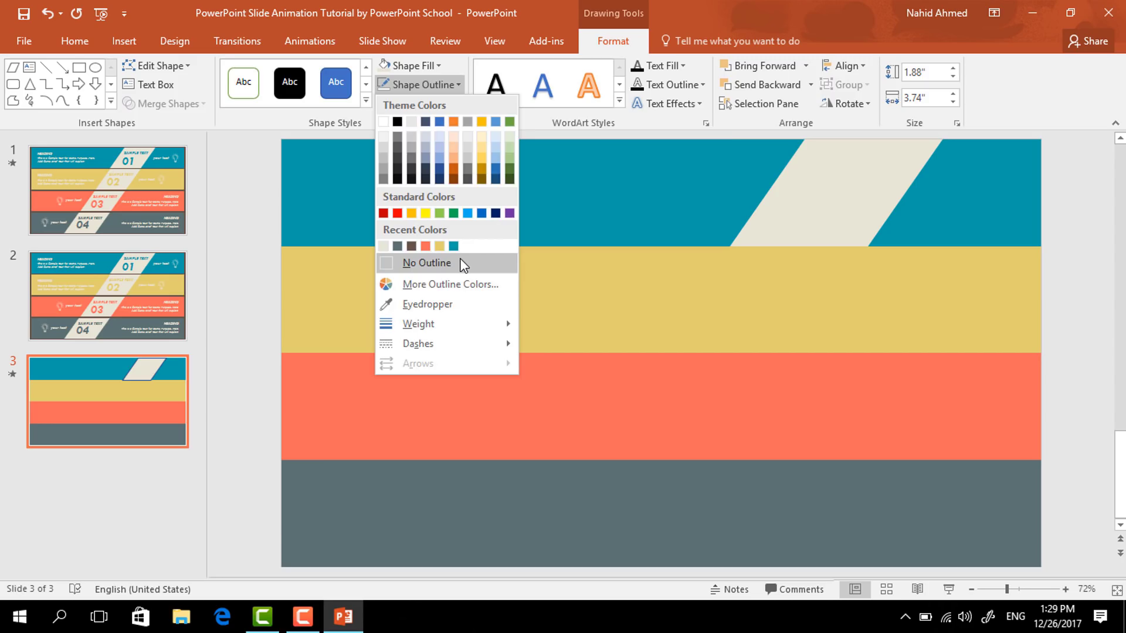
left_click(426, 263)
left_click_drag(836, 141, 835, 139)
left_click(1075, 204)
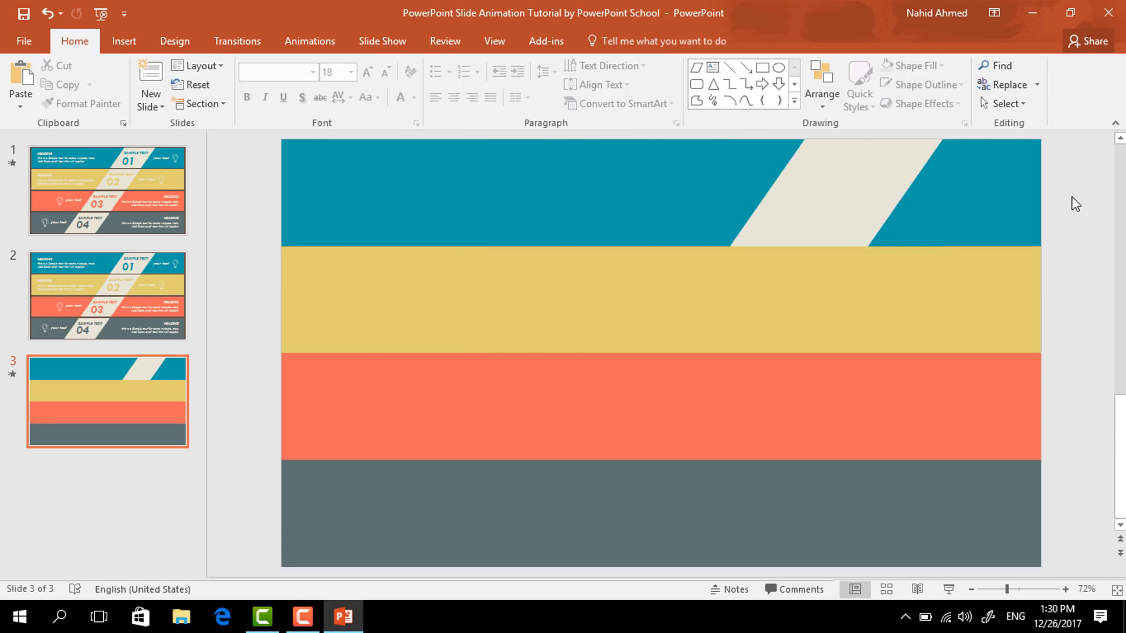
- Add a 'SAMPLE TEXT' text box on the cream stripe in Tw Cen MT size 26
left_click(713, 69)
mouse_move(797, 146)
left_mouse_down()
mouse_move(897, 186)
mouse_move(933, 180)
left_mouse_up()
type("SAMPLE TEX")
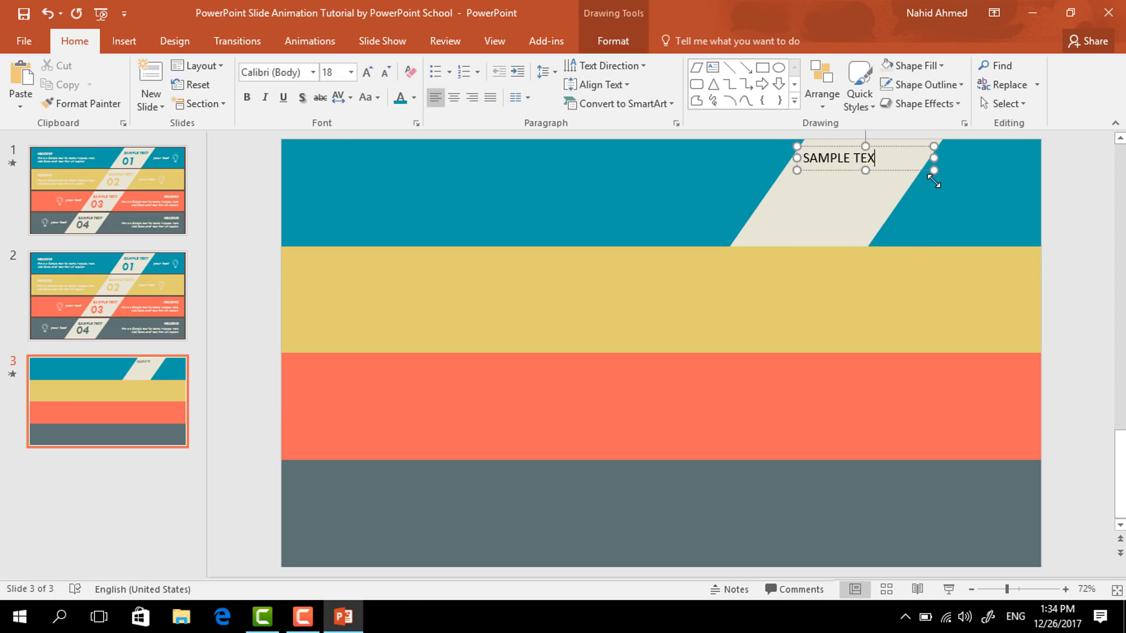
type("T")
key("ctrl+a")
left_click(299, 75)
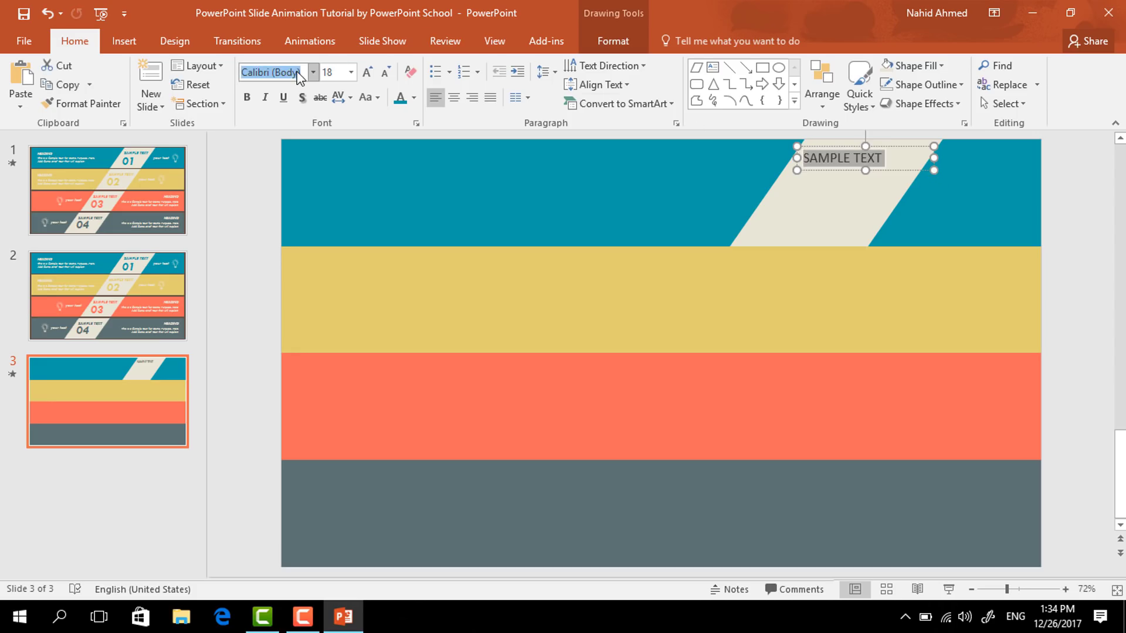
type("Tw Cen MT")
key("Return")
left_click(333, 70)
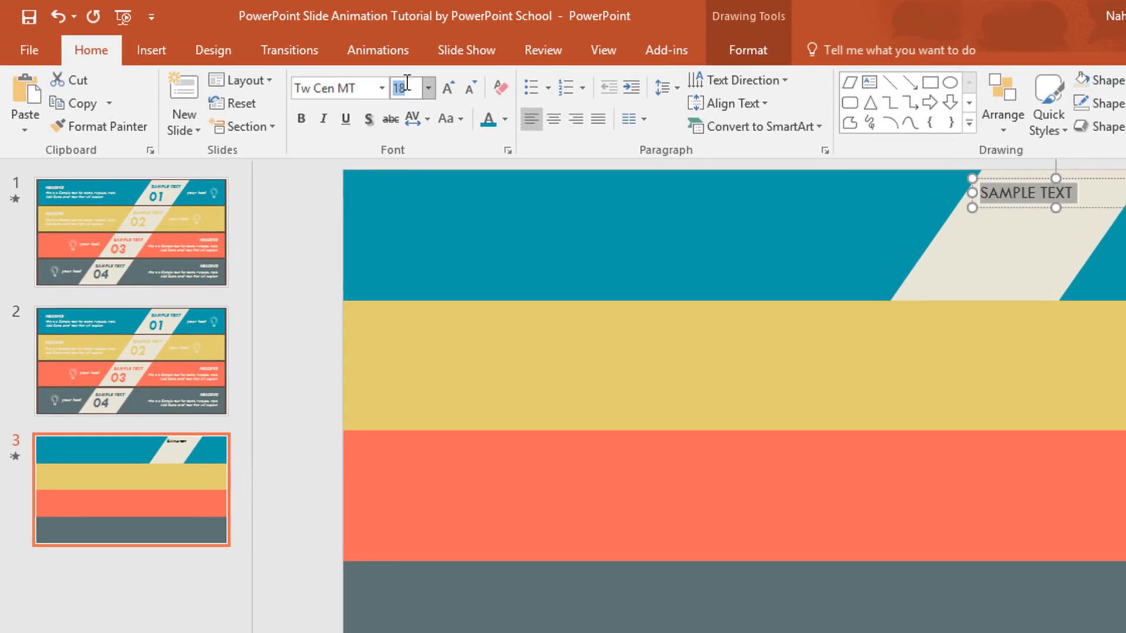
type("26")
key("Return")
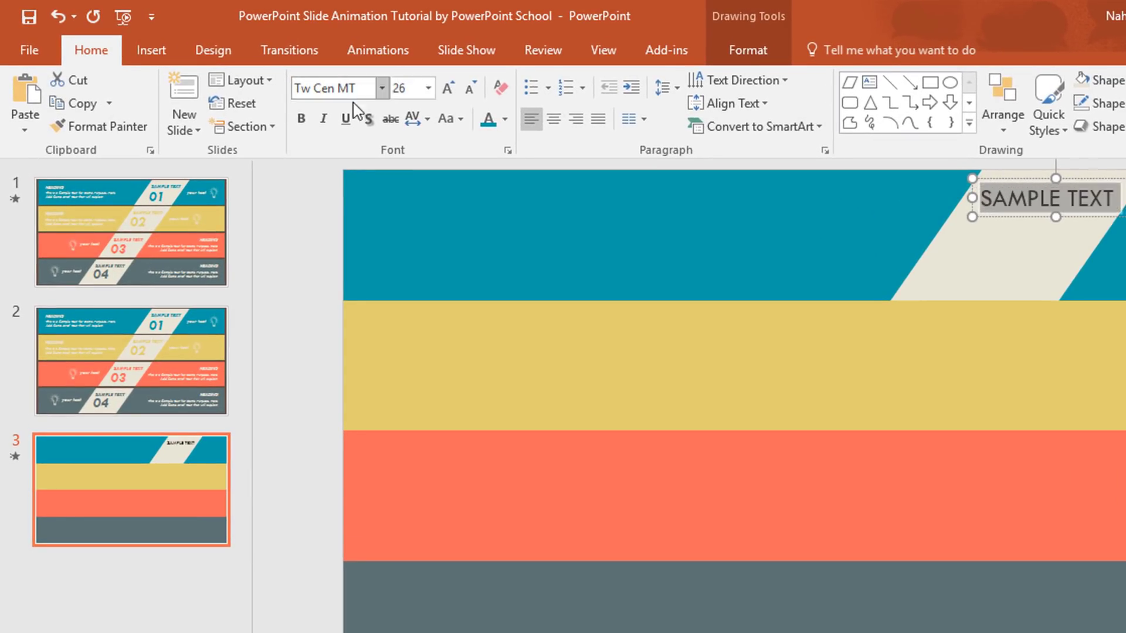
- Make the label bold italic, teal and centred, then duplicate the text box
left_click(301, 118)
left_click(323, 118)
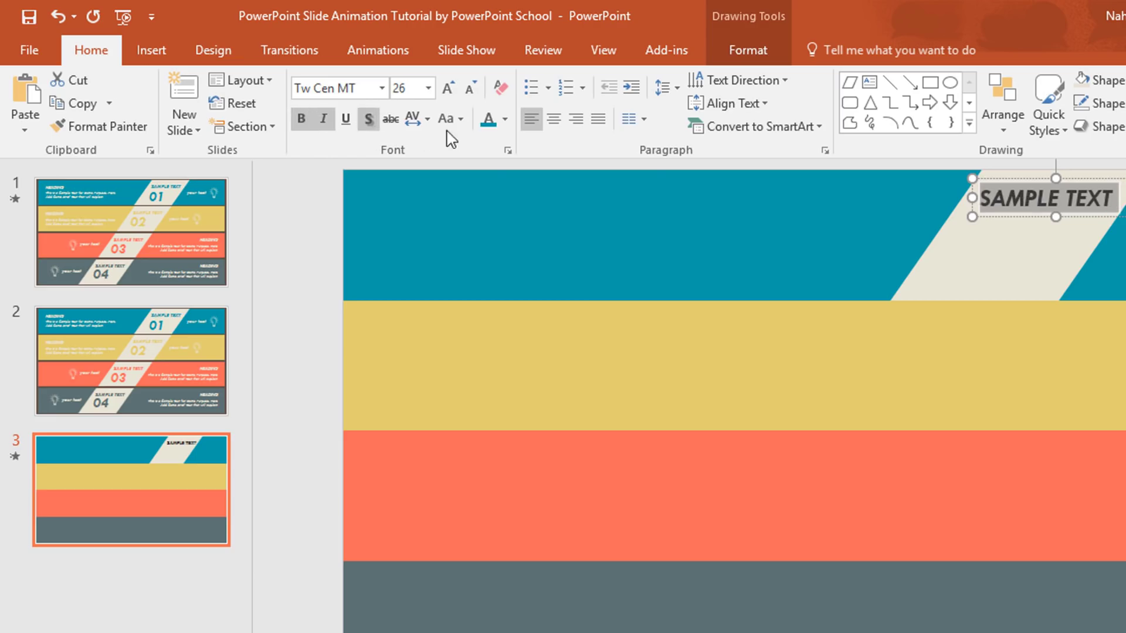
left_click(503, 120)
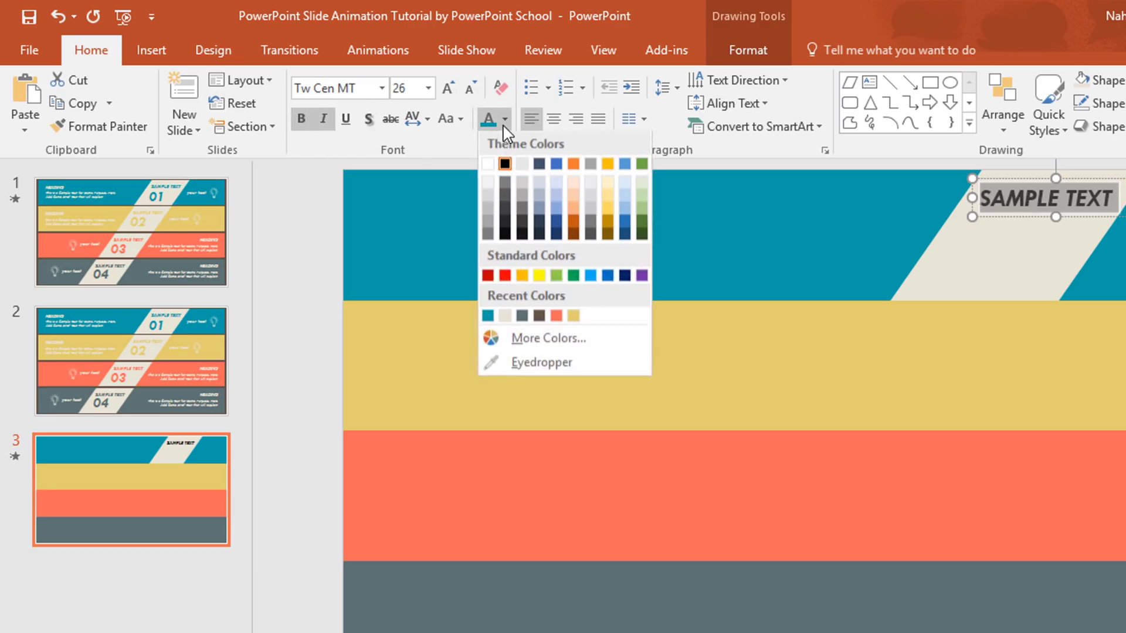
left_click(487, 317)
left_click(554, 119)
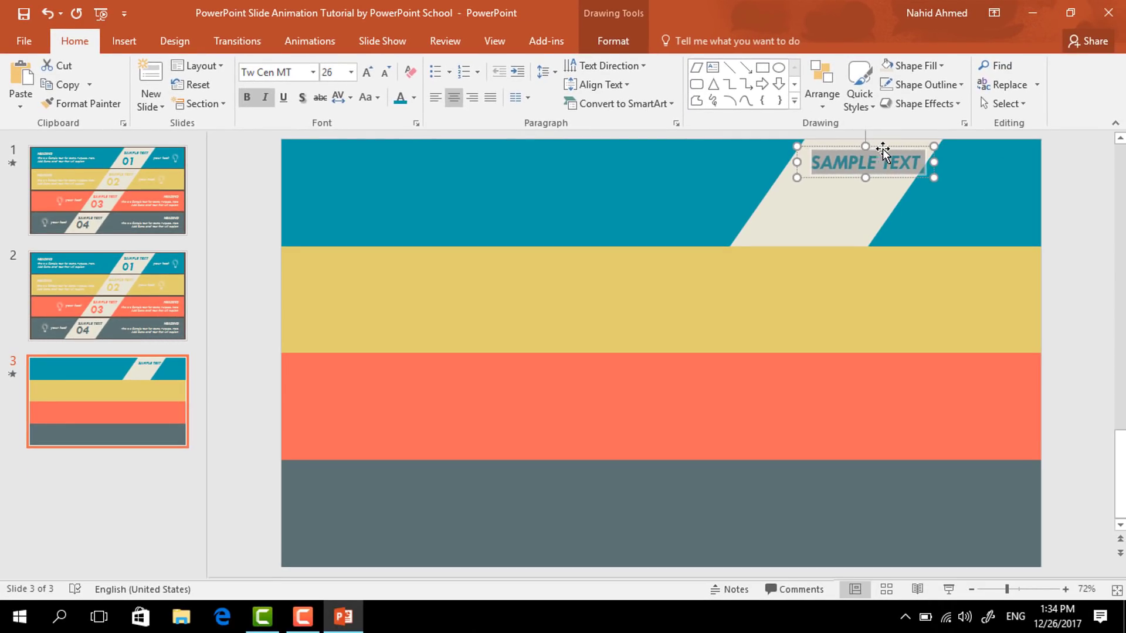
left_click(873, 150)
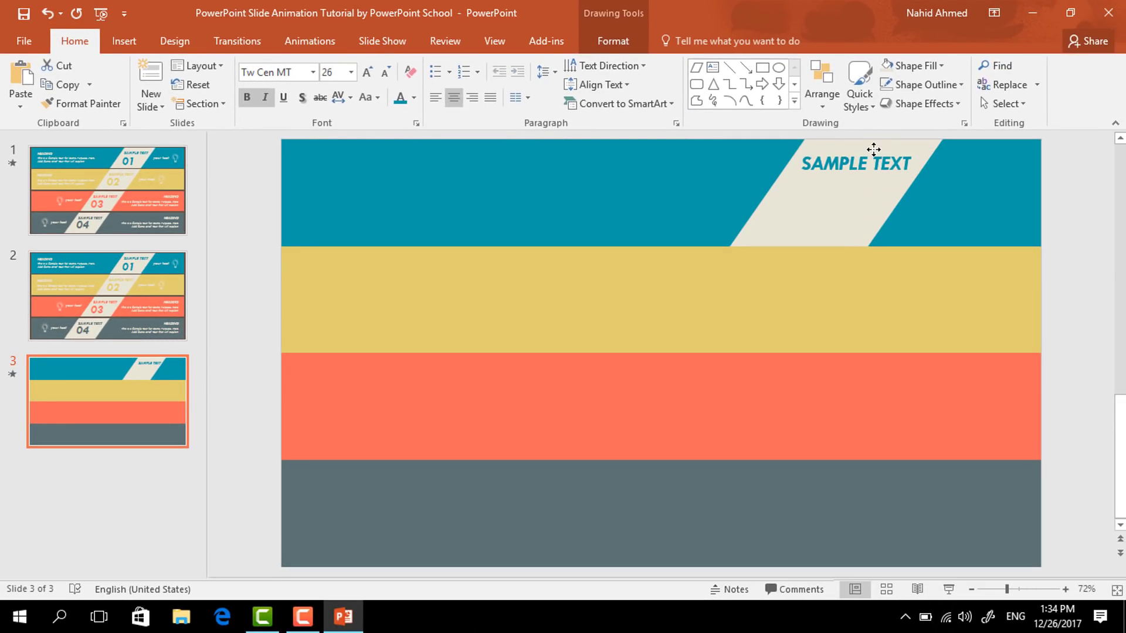
left_click(874, 149)
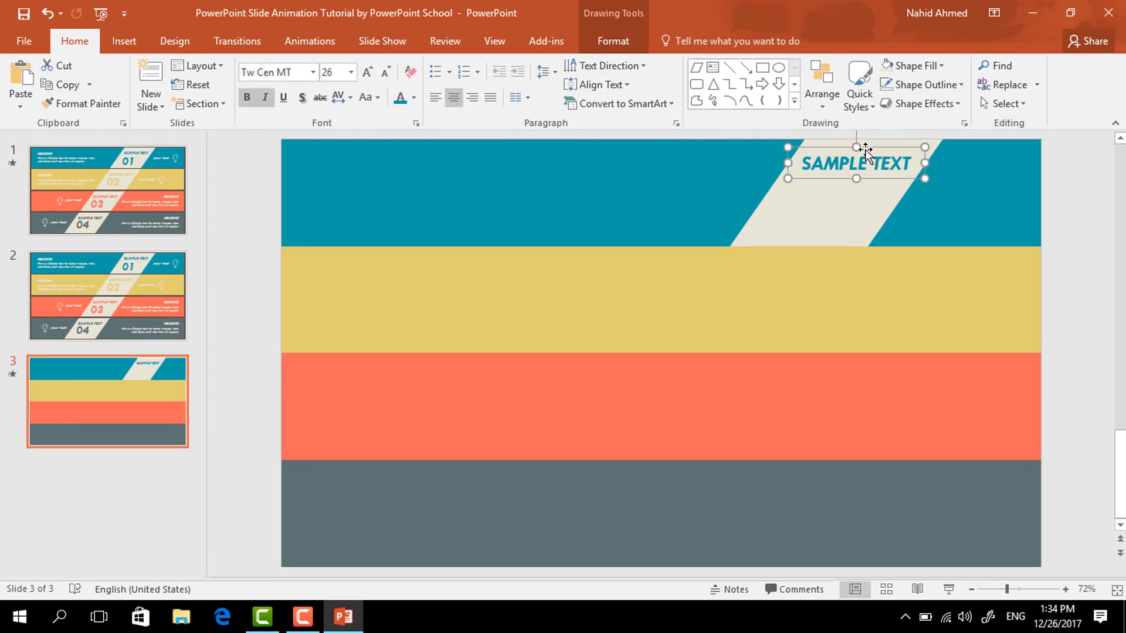
key("ctrl+d")
- Turn the duplicate into a size-70 '01' placed beneath SAMPLE TEXT
triple_click(864, 181)
type("01")
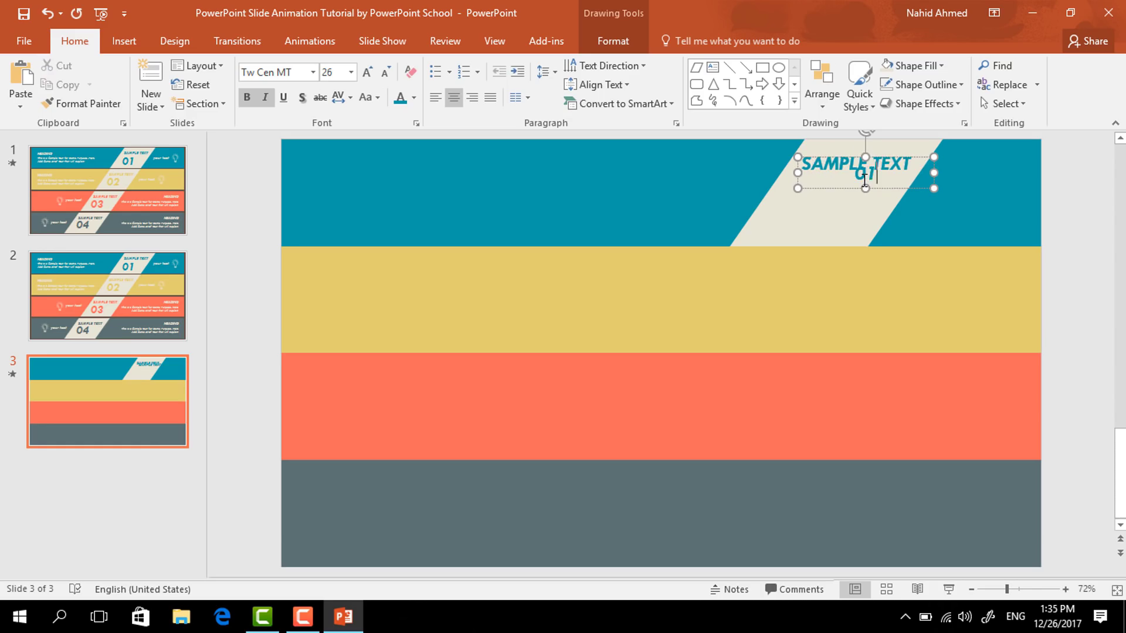
key("ctrl+a")
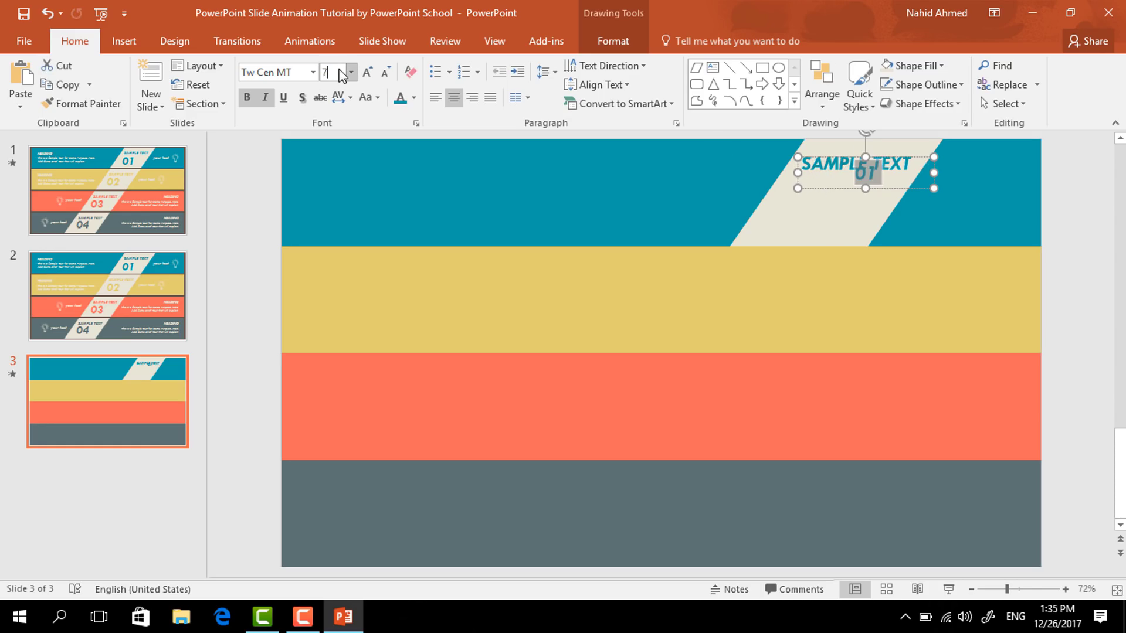
key("Return")
left_click_drag(933, 177, 884, 185)
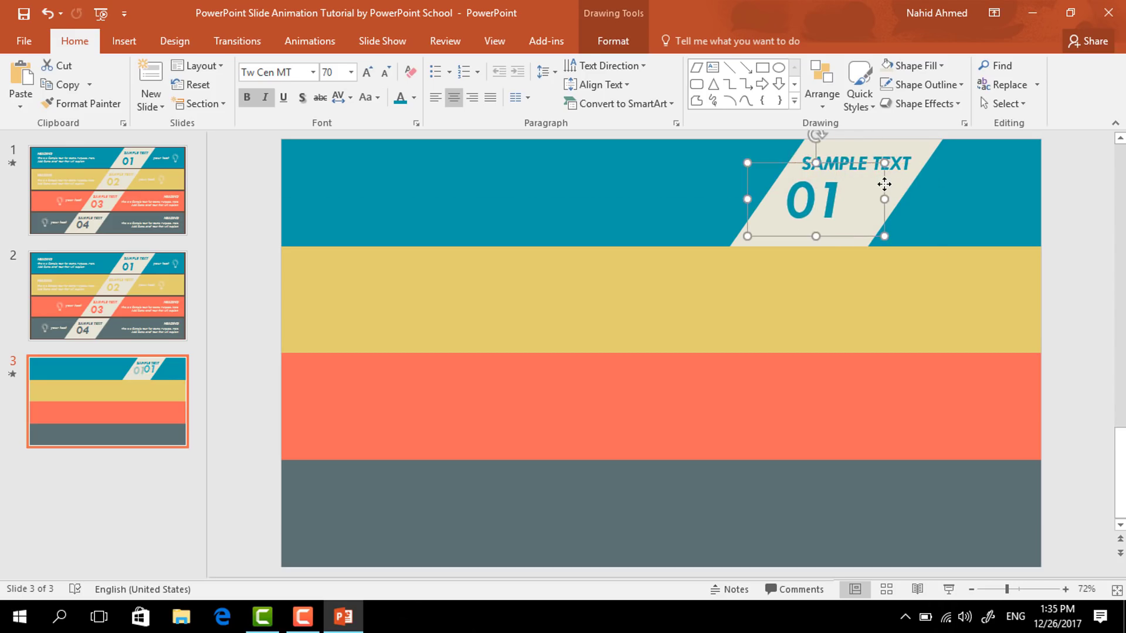
- Group the cream stripe, SAMPLE TEXT label and 01 into one object
left_click_drag(1075, 269, 656, 136)
key("ctrl+g")
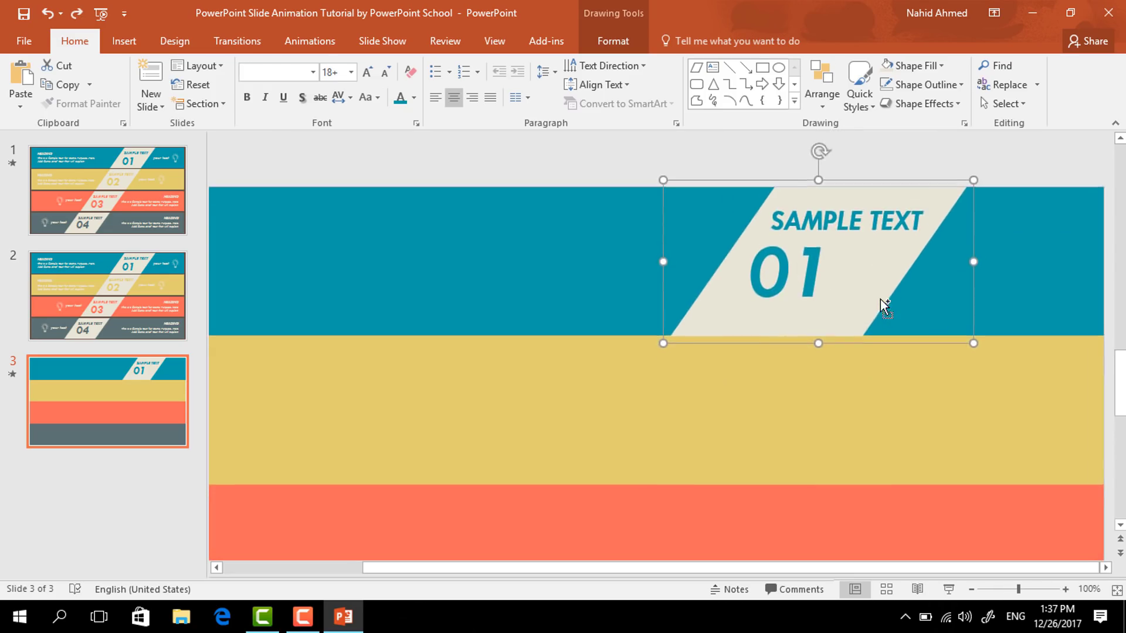
scroll(881, 299, "down", 1)
- Undo the accidental resize, then copy the stripe group into the yellow, orange and grey bands
key("ctrl+z")
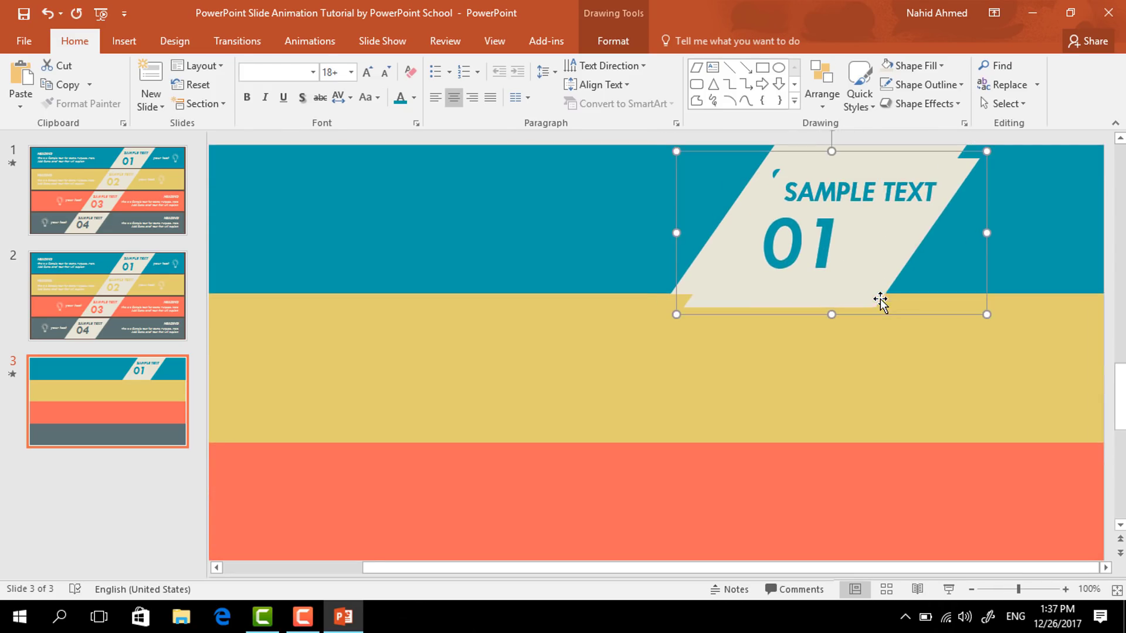
left_click_drag(882, 288, 766, 409)
scroll(766, 416, "down", 3)
key("ctrl+d")
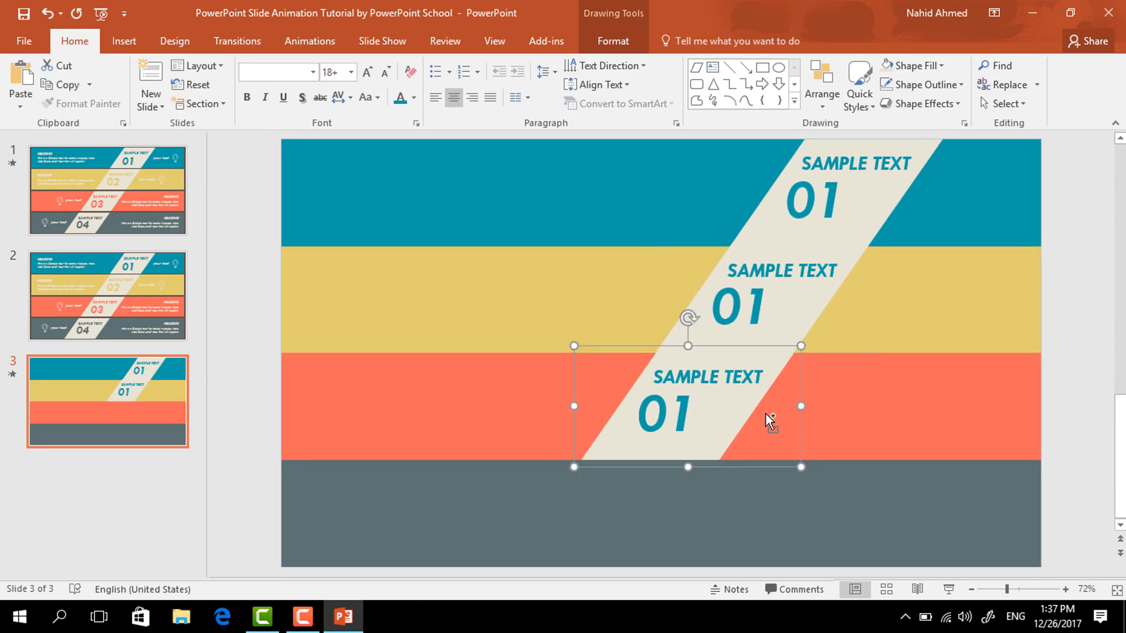
key("ctrl+d")
left_click(1072, 386)
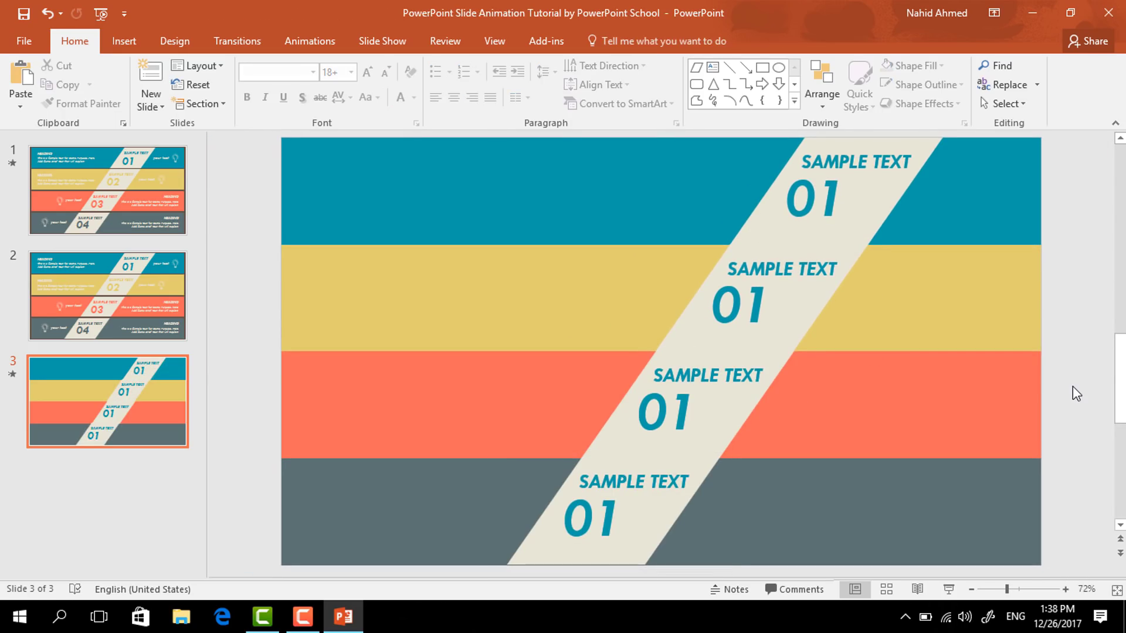
left_click(798, 267)
triple_click(798, 267)
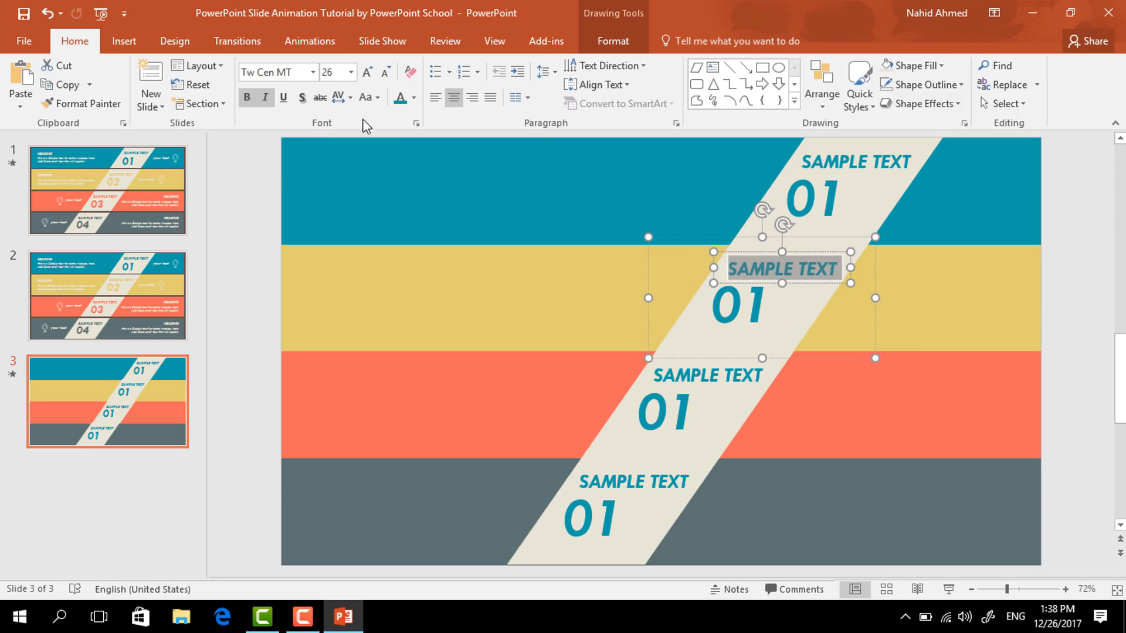
- Colour the yellow band's SAMPLE TEXT and 01 gold
left_click(413, 98)
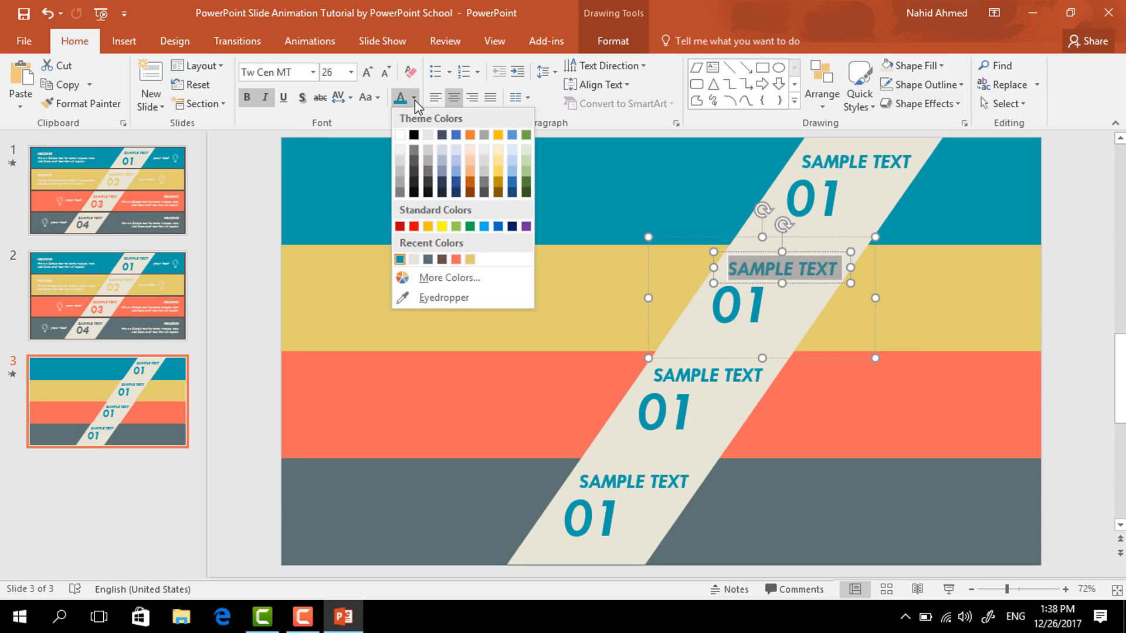
left_click(470, 259)
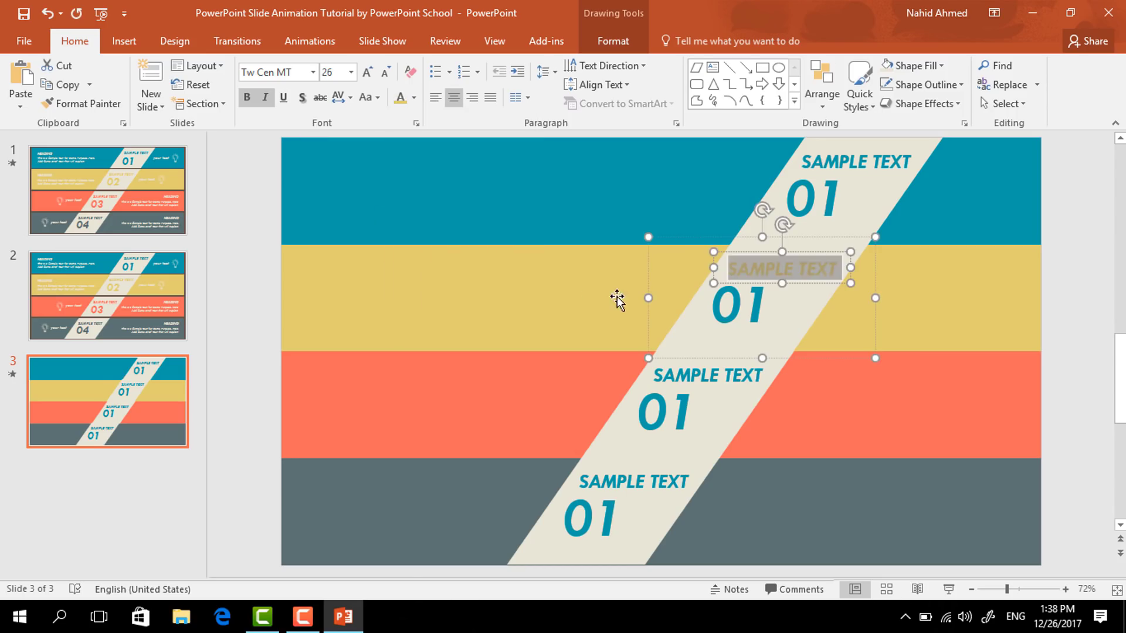
triple_click(728, 301)
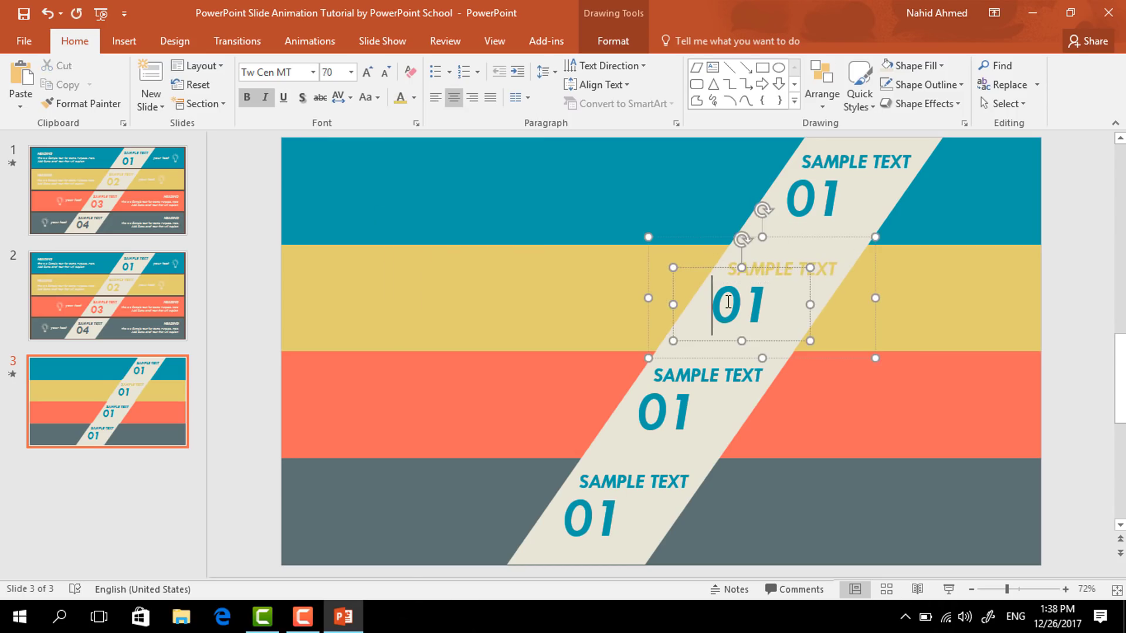
left_click(399, 104)
- Colour the orange band's 01 and SAMPLE TEXT orange
left_click(687, 380)
triple_click(664, 412)
left_click(414, 97)
left_click(470, 265)
triple_click(707, 375)
left_click(399, 97)
left_click(615, 485)
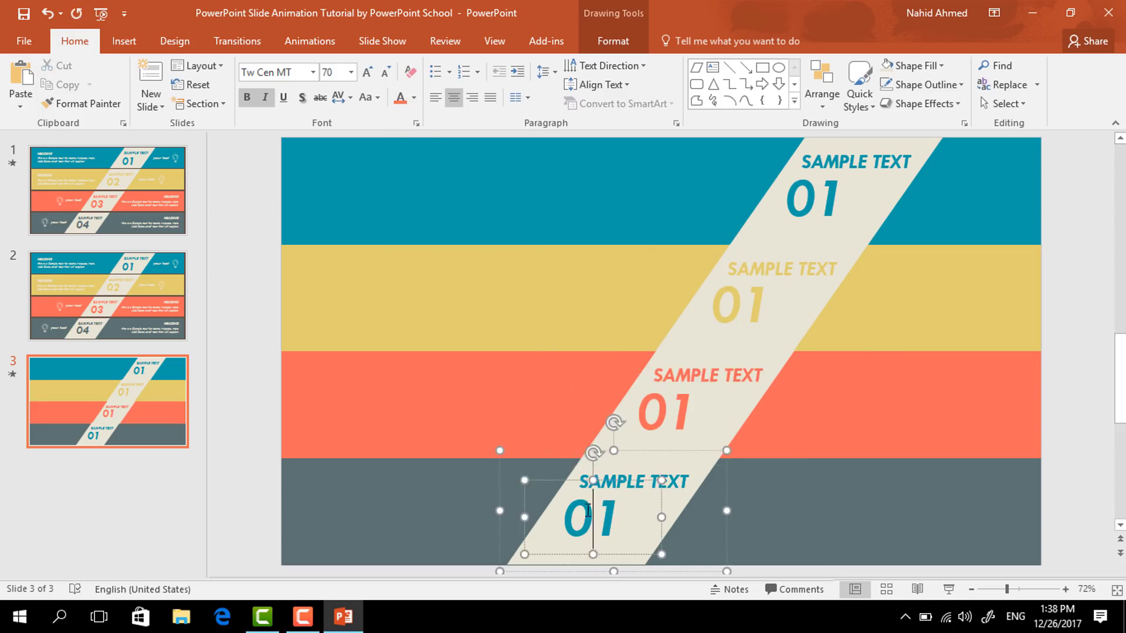
- Colour the grey band's 01 and SAMPLE TEXT dark grey
triple_click(589, 519)
left_click(414, 98)
left_click(458, 270)
triple_click(633, 481)
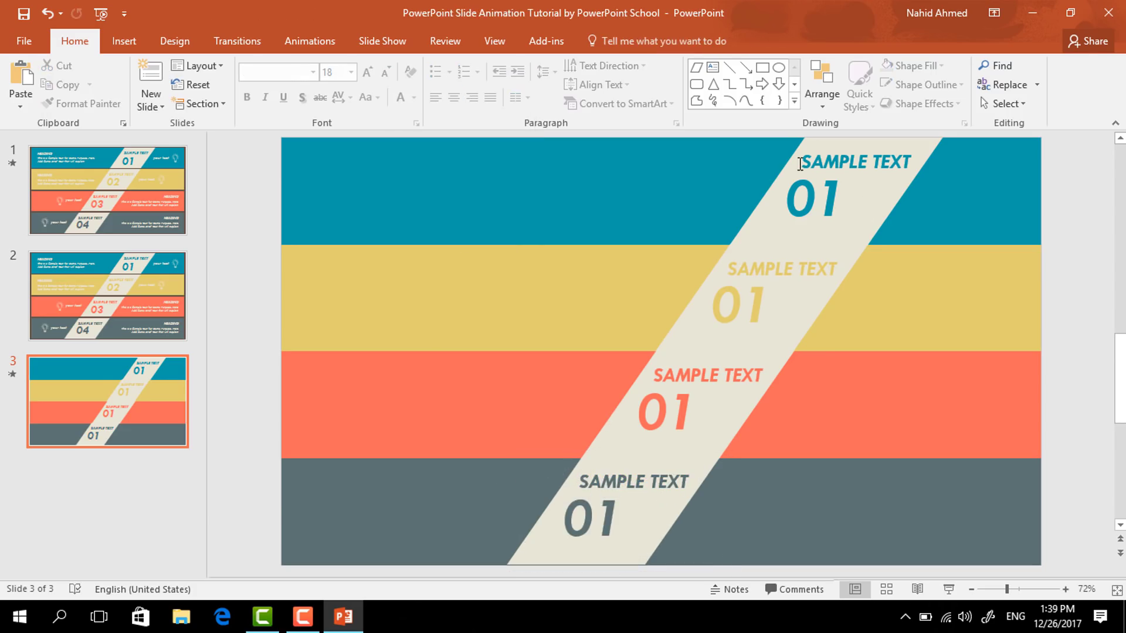
left_click(762, 67)
- Draw a thin dark brown divider bar between the top two bands, no outline, outer shadow
left_click_drag(286, 243, 1043, 251)
left_click(604, 42)
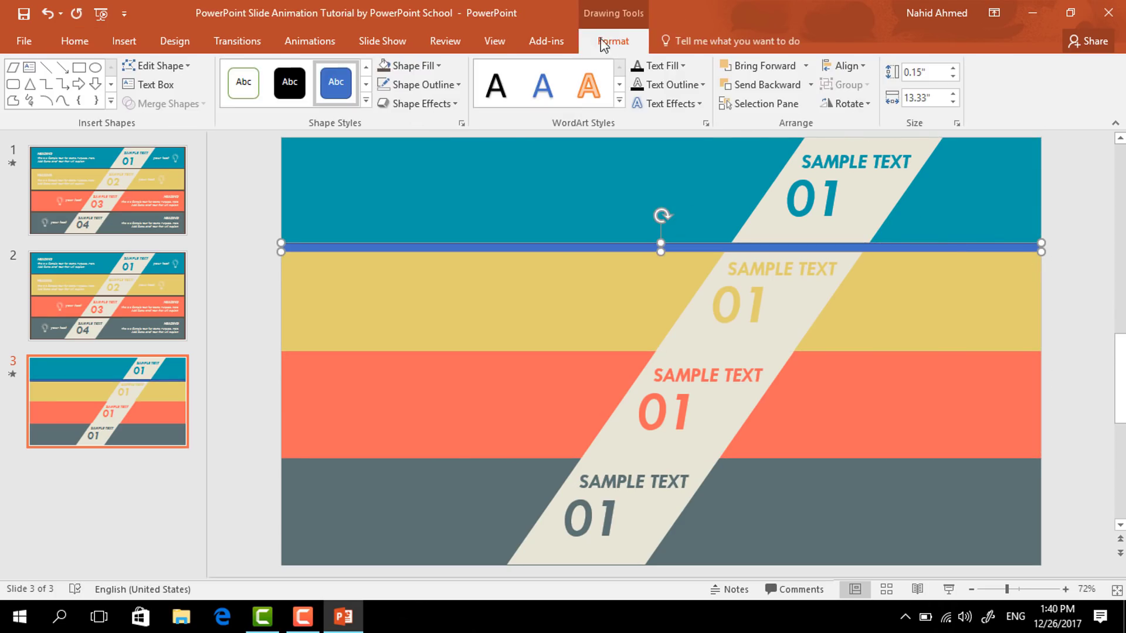
left_click(421, 66)
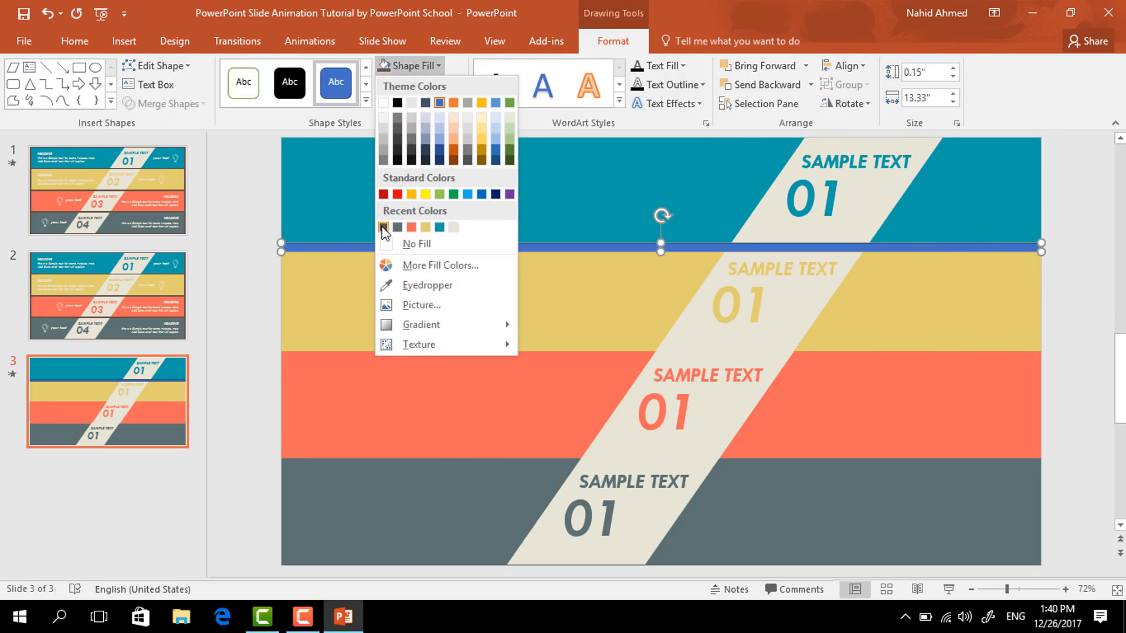
left_click(383, 227)
left_click(441, 85)
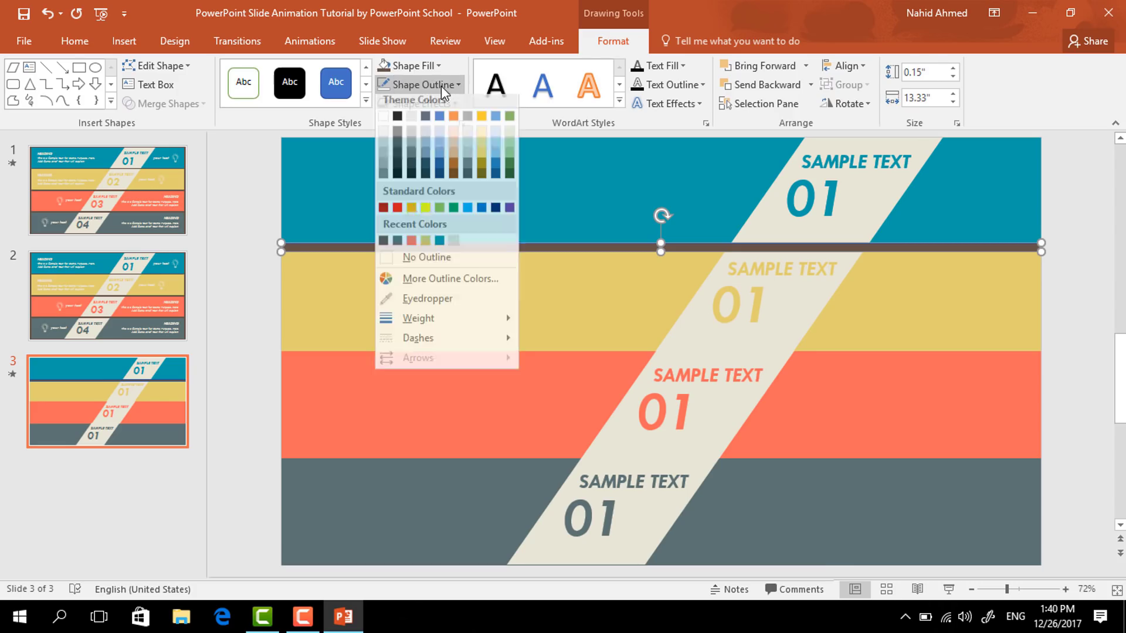
left_click(394, 262)
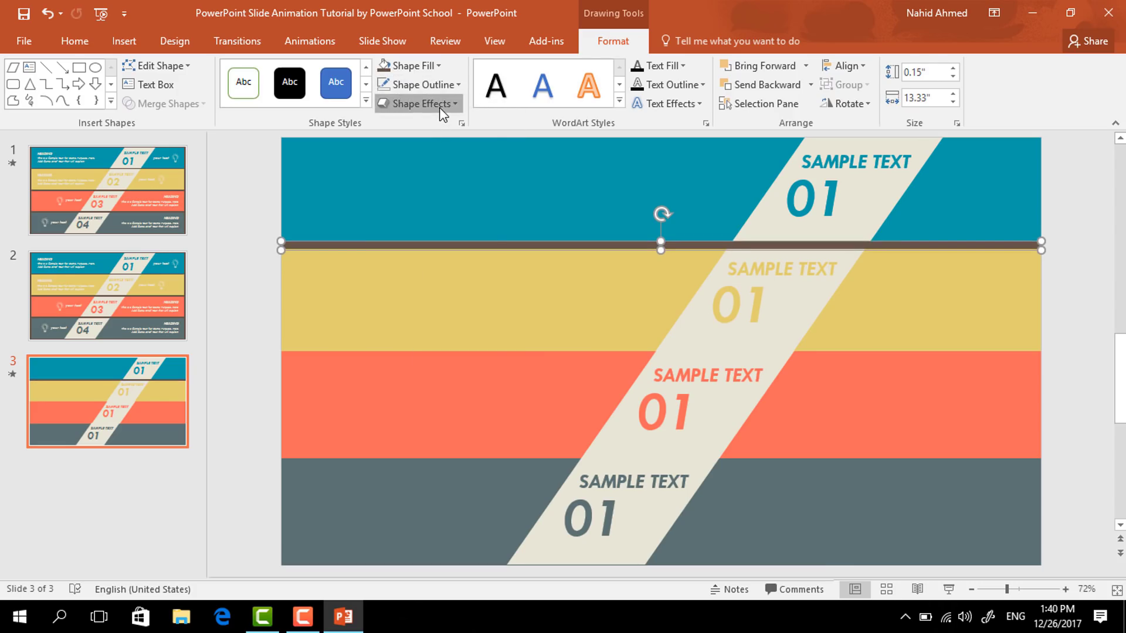
left_click(441, 105)
mouse_move(467, 174)
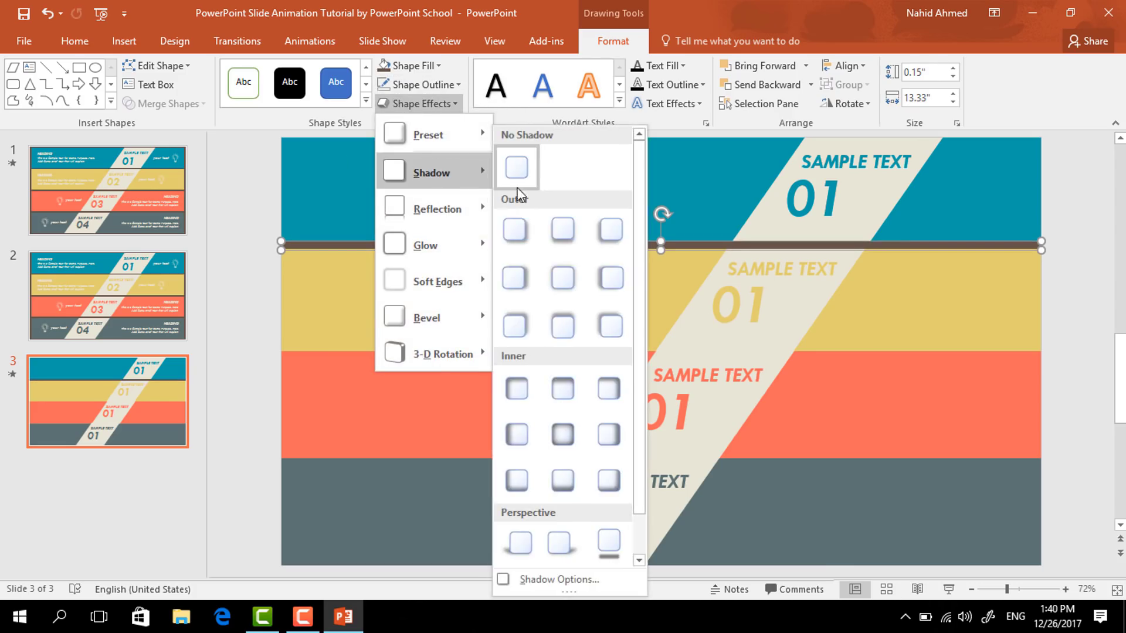
left_click(565, 235)
- Copy the bar between bands, set a 7.55" width, rotate it 90° and place an upright copy at the right edge
left_click_drag(560, 249, 463, 143)
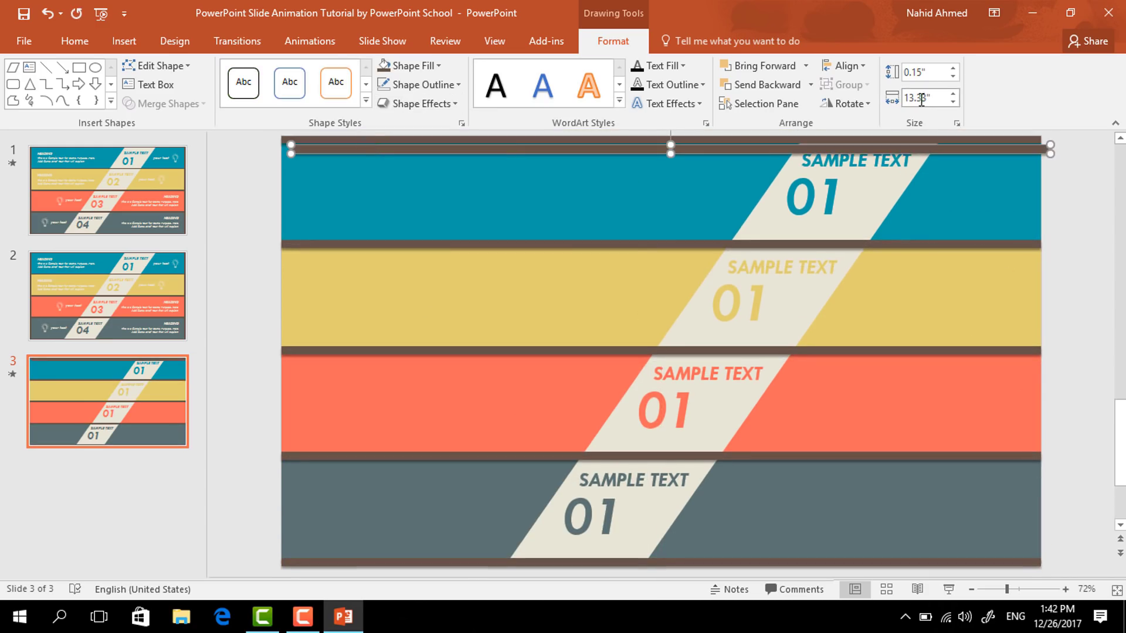
type("7.55")
key("Return")
left_click(848, 103)
left_click(879, 143)
left_click_drag(504, 178, 1076, 416)
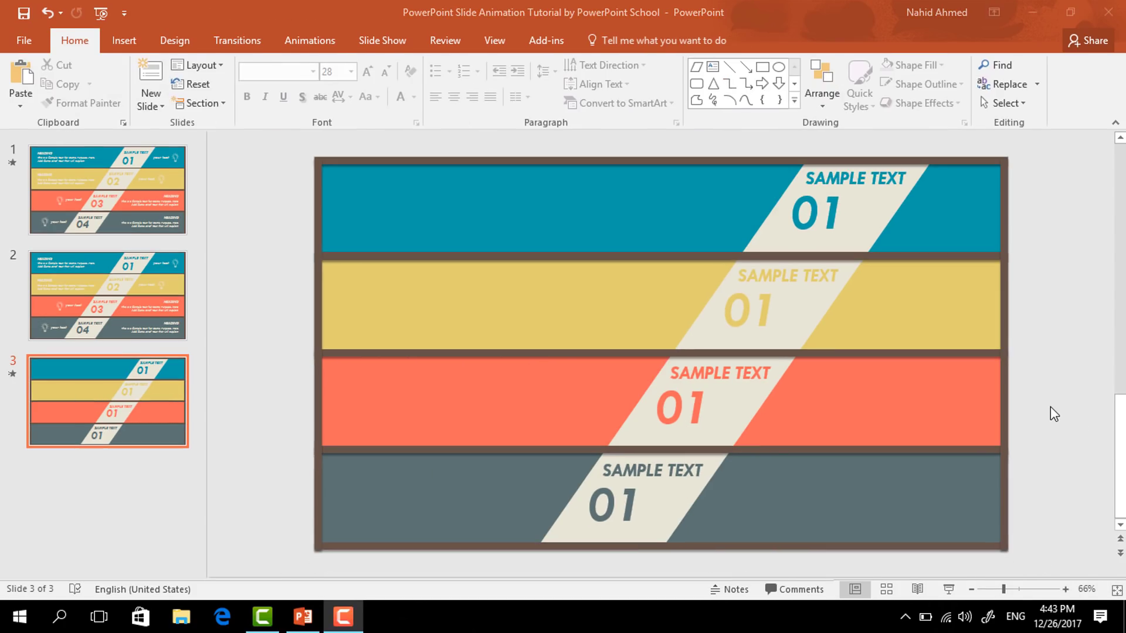
- Shift the four diagonal stripe pieces to the left
mouse_move(987, 137)
left_mouse_down()
mouse_move(912, 167)
mouse_move(519, 582)
left_mouse_up()
left_click_drag(760, 404, 688, 380)
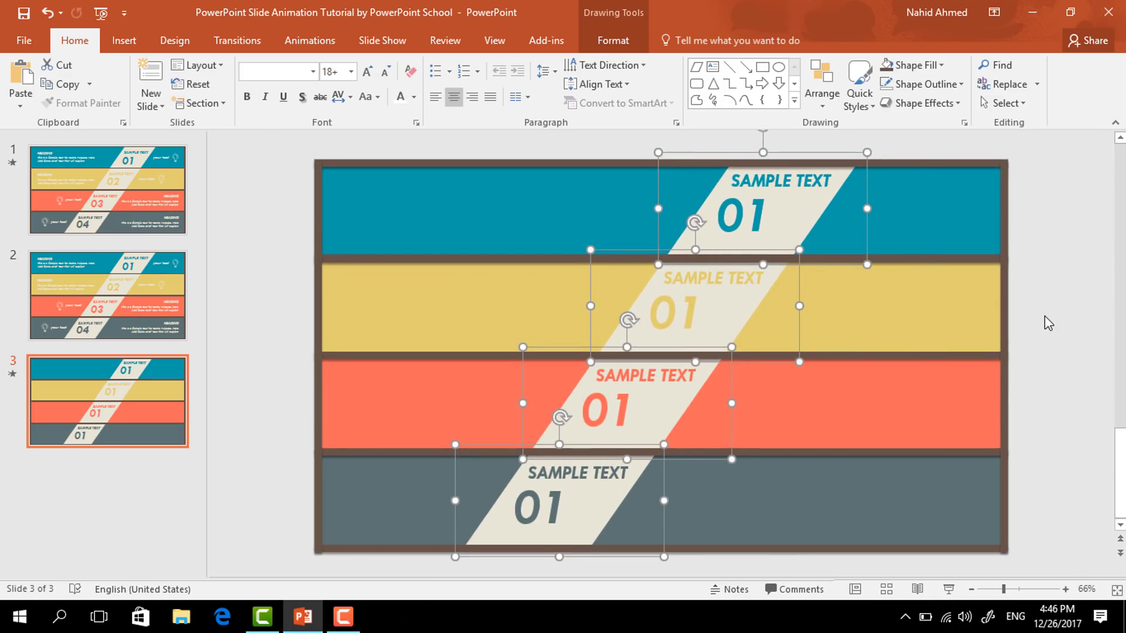
left_click(1044, 317)
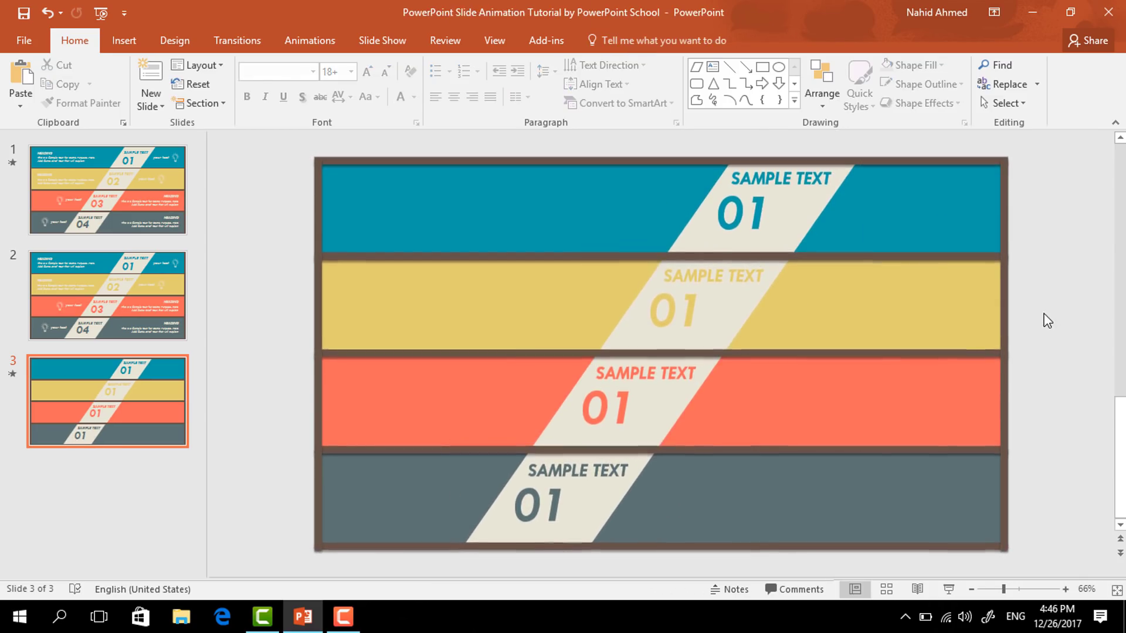
- Add a 'HEADING' text box on the teal band in Tw Cen MT 24, bold italic, white
left_click(717, 69)
mouse_move(367, 178)
left_mouse_down()
mouse_move(385, 196)
mouse_move(447, 211)
mouse_move(504, 201)
left_mouse_up()
type("HEADING")
key("ctrl+a")
left_click(275, 72)
type("Tw Cen MT")
key("Return")
left_click(331, 76)
type("24")
key("Return")
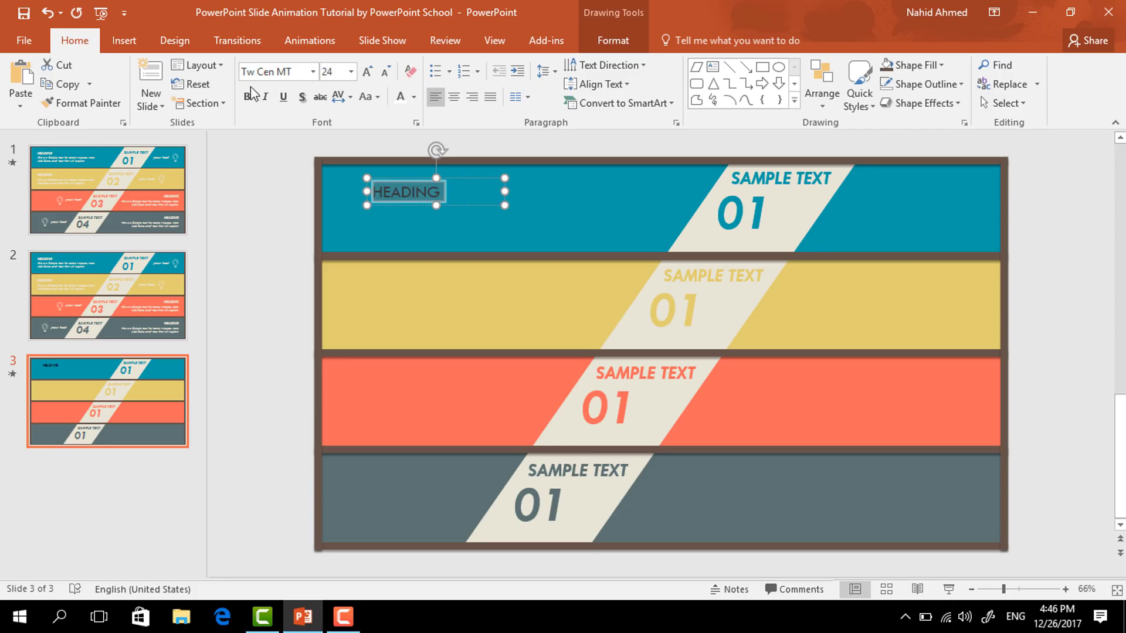
left_click(247, 97)
left_click(266, 97)
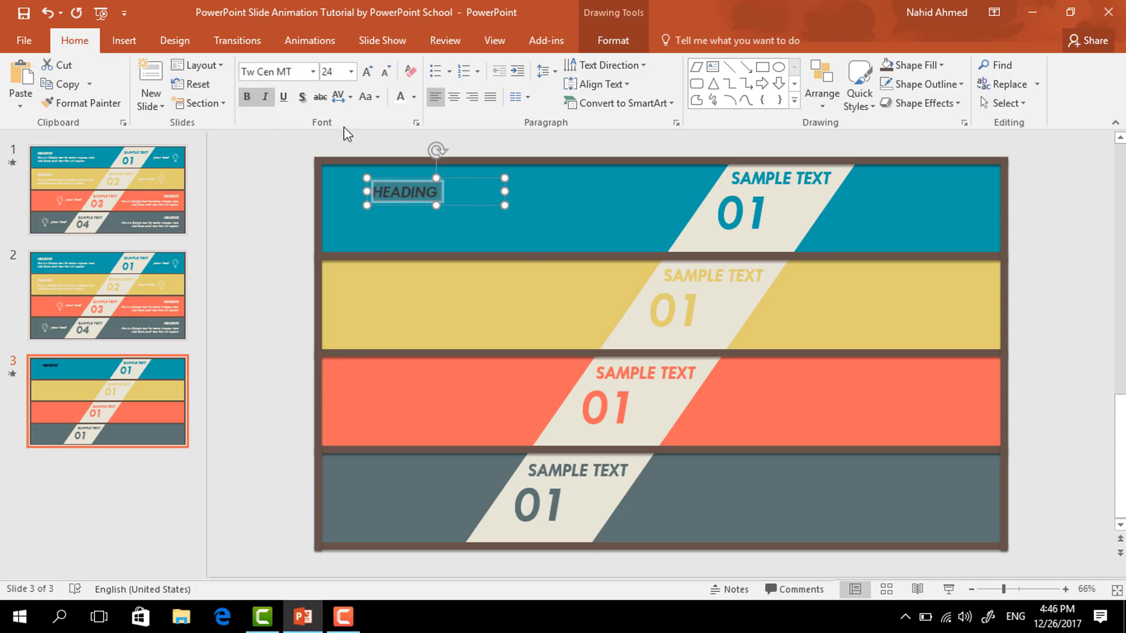
left_click(413, 97)
left_click(400, 135)
- Copy the heading below and replace it with the pasted description at size 20, two lines wide
left_click_drag(475, 180, 474, 199)
left_click(437, 211)
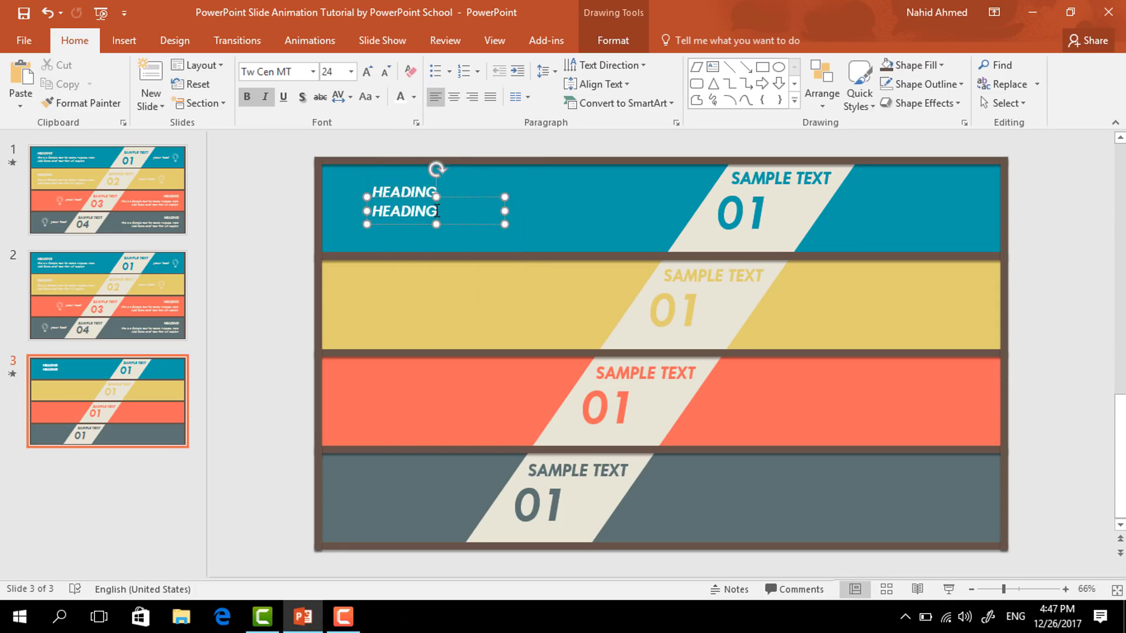
double_click(437, 211)
key("ctrl+v")
key("ctrl+a")
left_click(338, 73)
key("Return")
left_click_drag(505, 234, 636, 249)
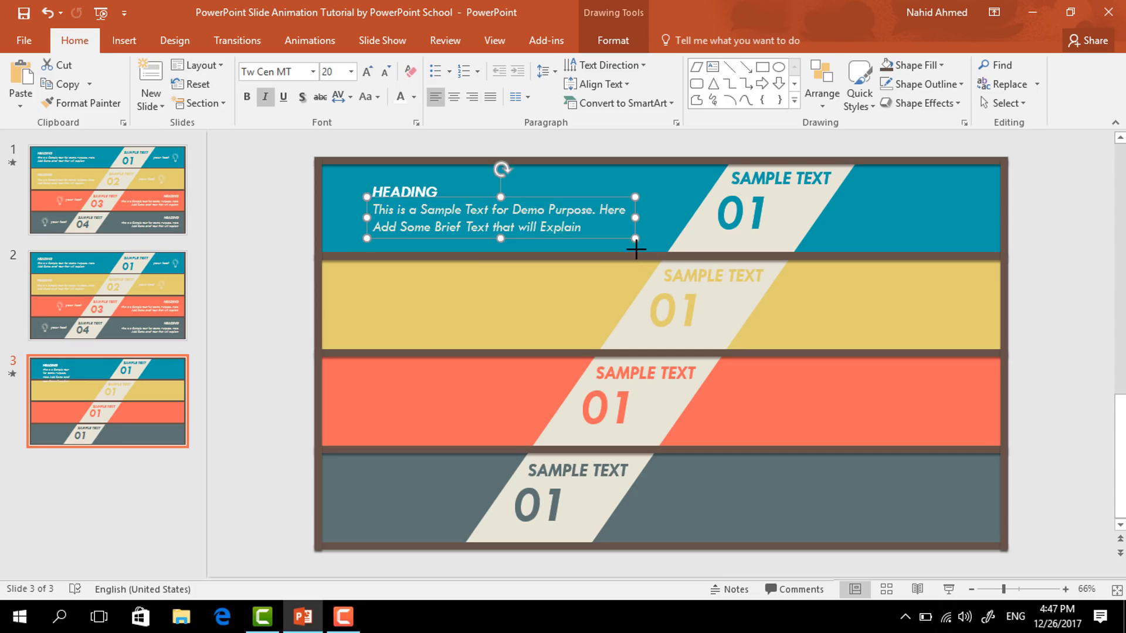
- Move the heading and description together up and to the left within the teal band
left_click(438, 187, "shift")
left_click_drag(439, 187, 403, 272)
left_click(1023, 224)
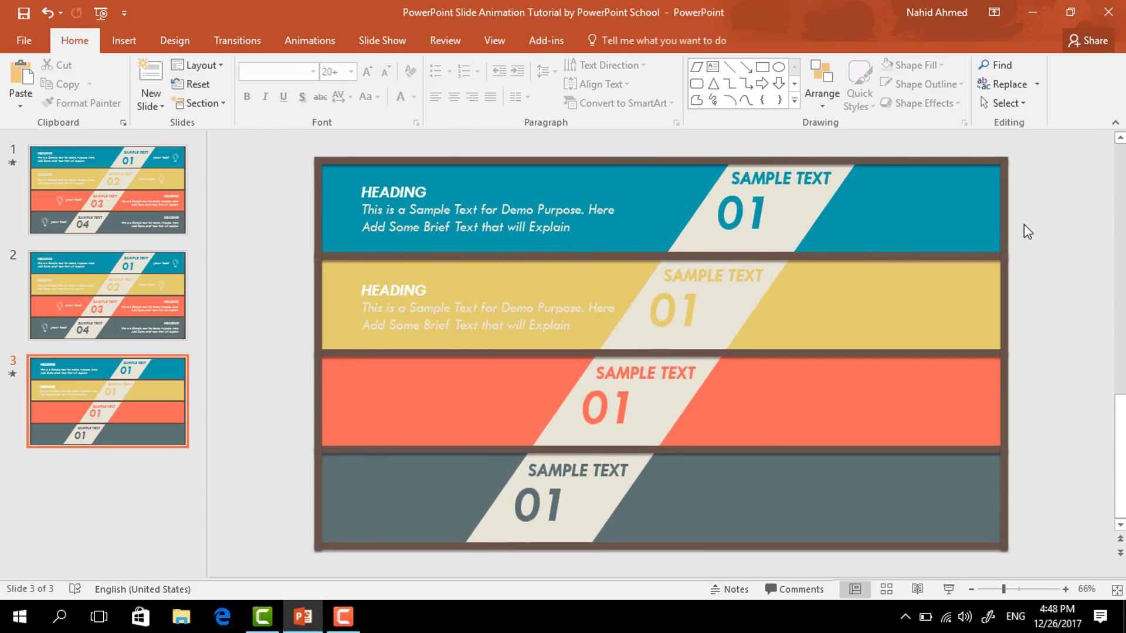
scroll(1033, 308, "up", 1)
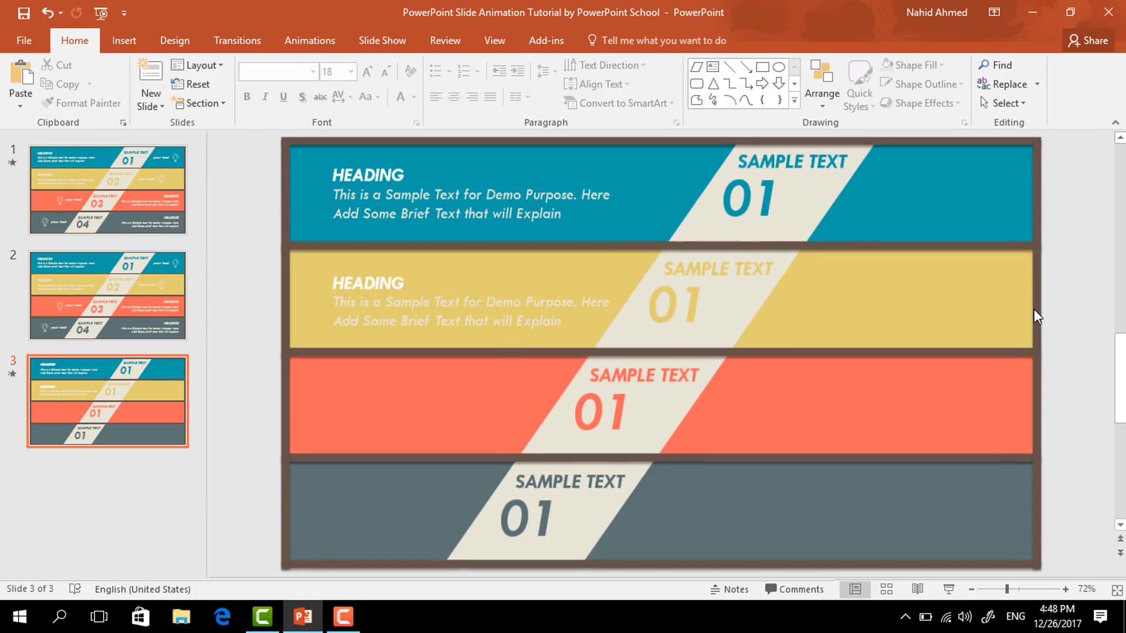
- Add a 'your text' label text box in the blue band and enlarge it to 28 pt
left_click(710, 67)
left_click_drag(860, 181, 959, 218)
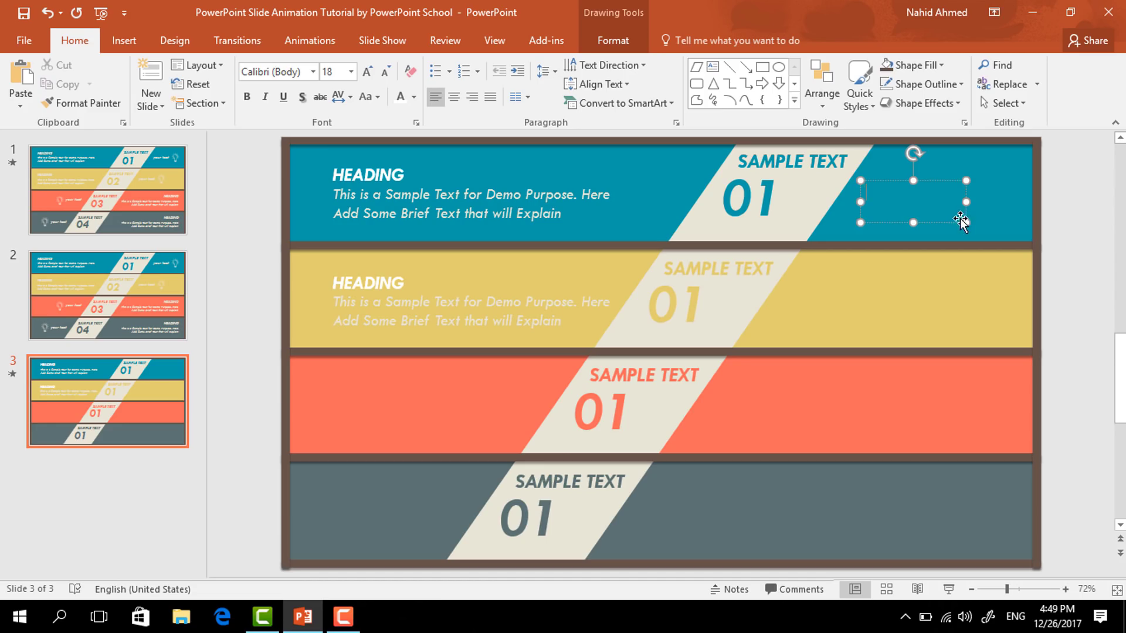
key("ctrl+v")
key("ctrl+a")
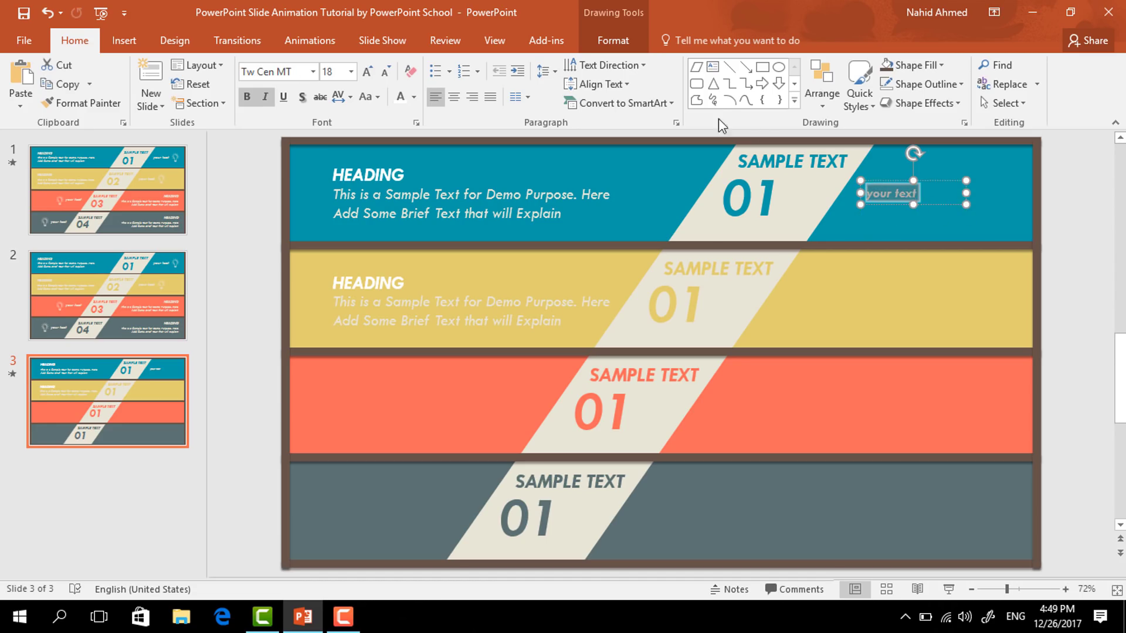
left_click(367, 71)
left_click(367, 71)
left_click(367, 71)
left_click_drag(951, 181, 951, 174)
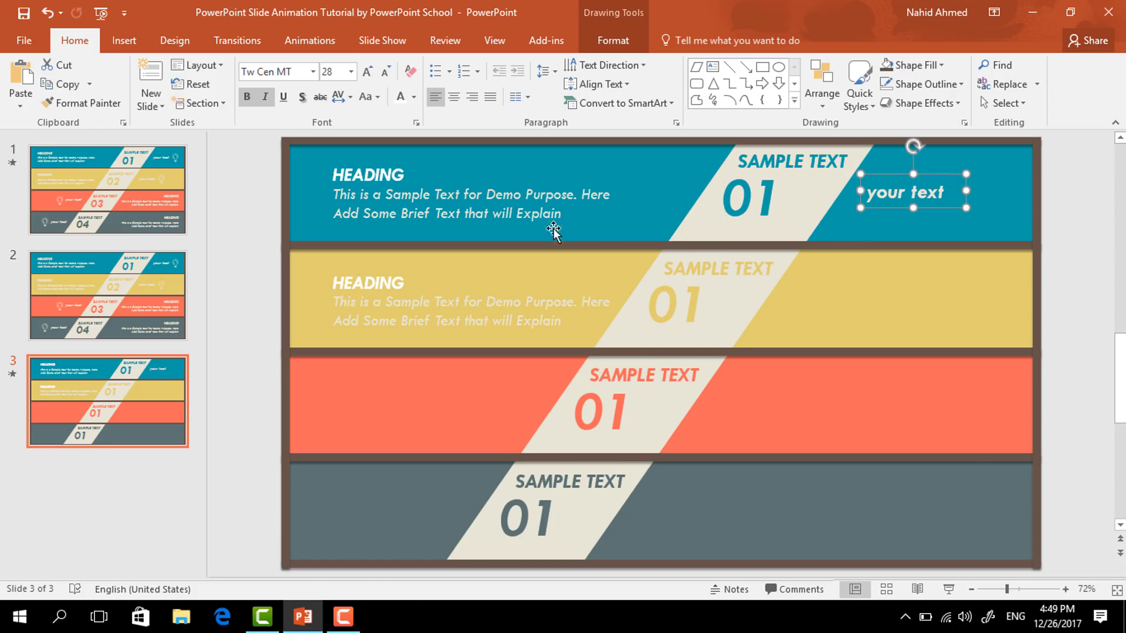
- Copy the lightbulb icon from slide 2 beside the label and group them
left_click(170, 277)
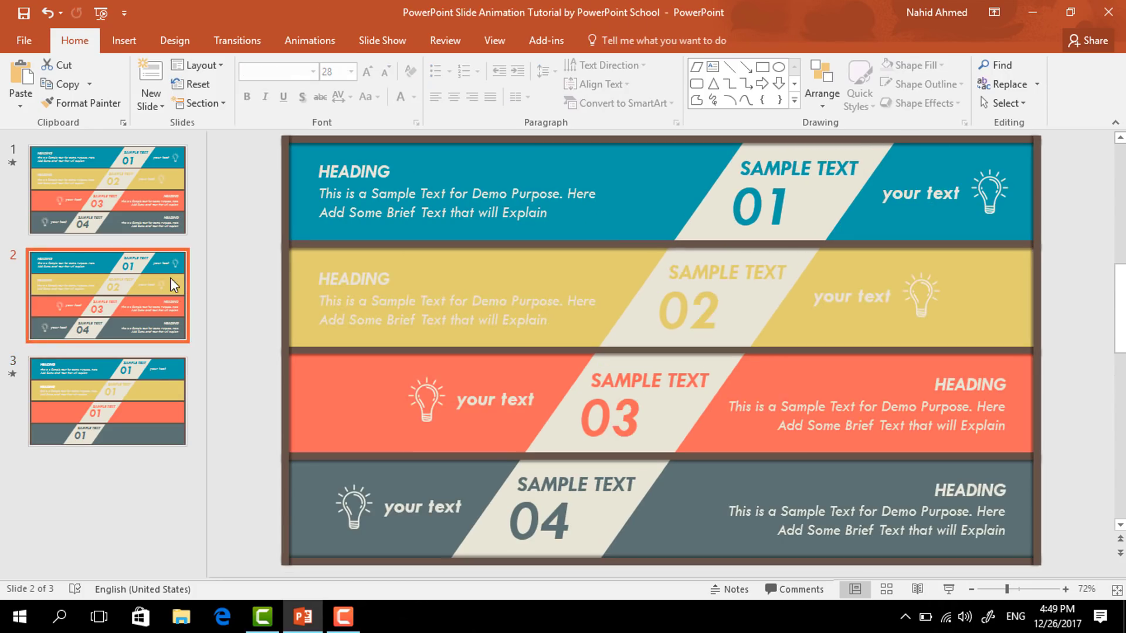
left_click(986, 196)
left_click(160, 374)
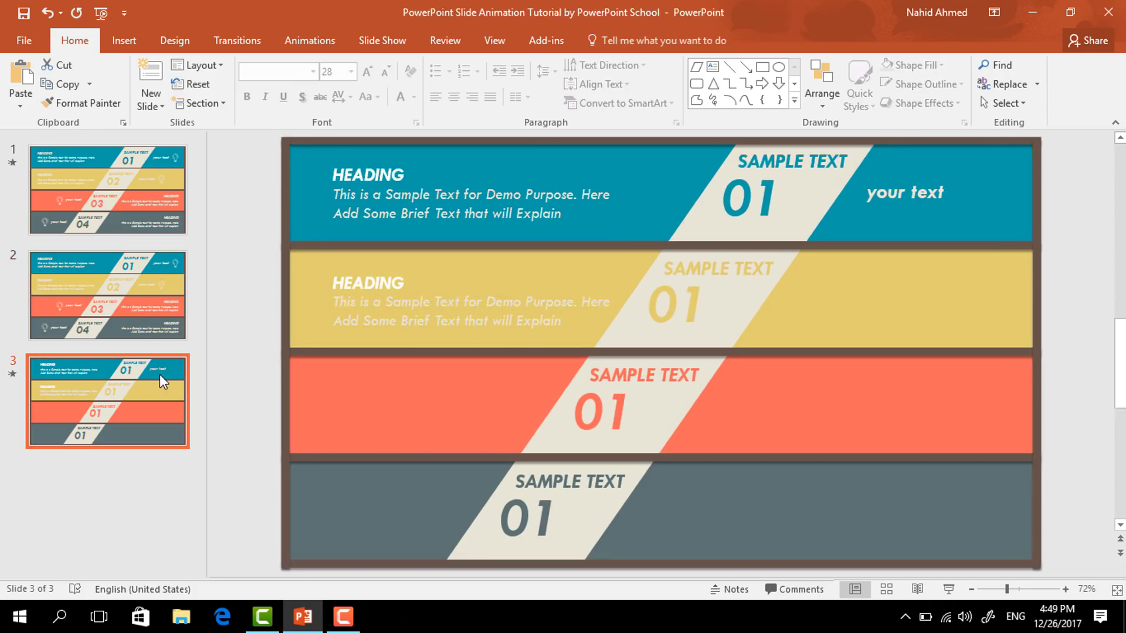
key("ctrl+v")
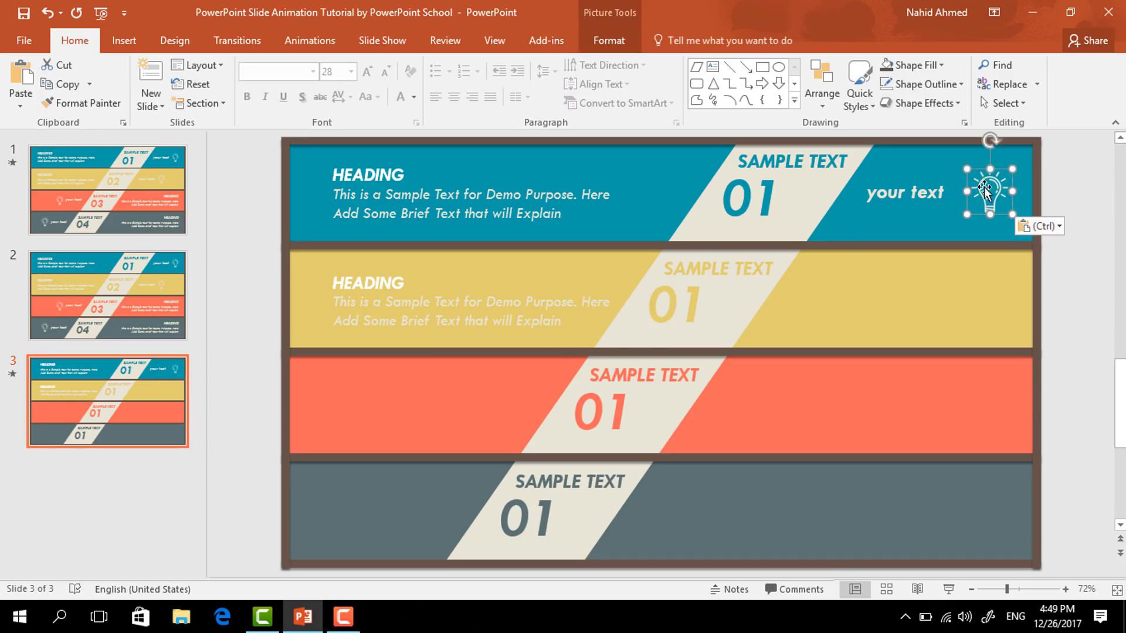
left_click_drag(999, 189, 983, 190)
left_click(929, 195, "shift")
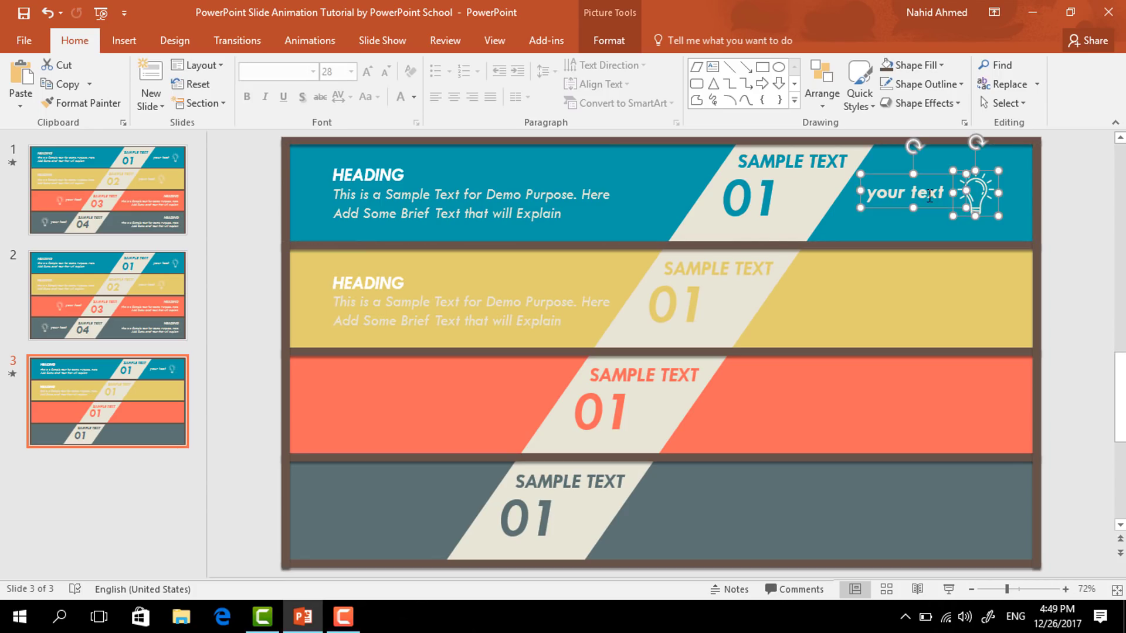
key("ctrl+g")
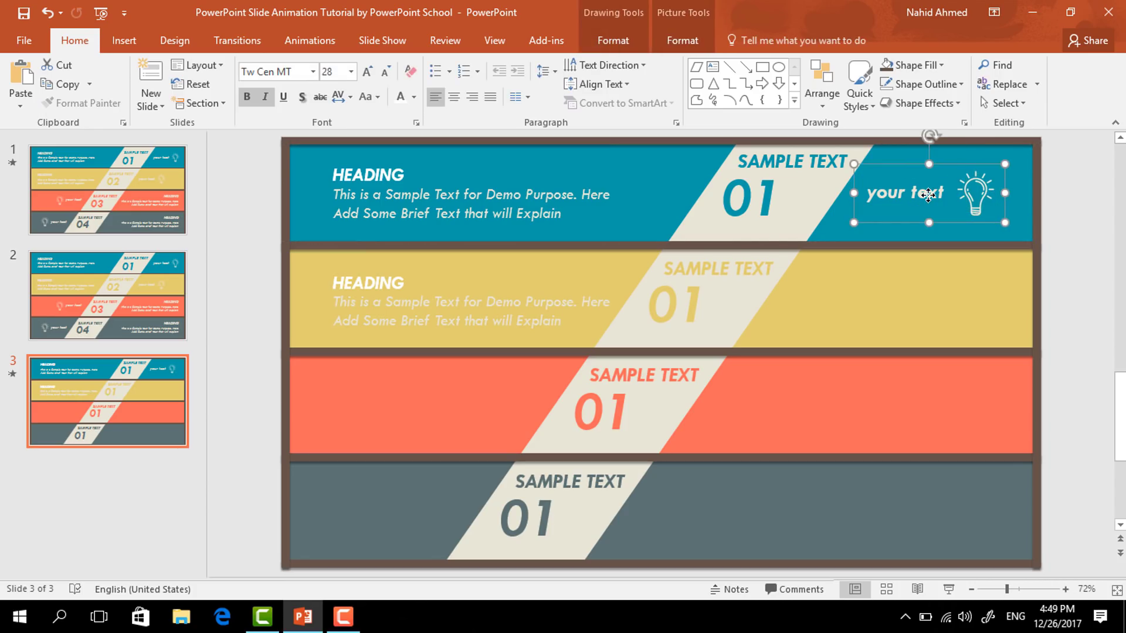
- Duplicate the label-and-lightbulb group into the yellow, orange and grey bands
left_click_drag(928, 196, 894, 305)
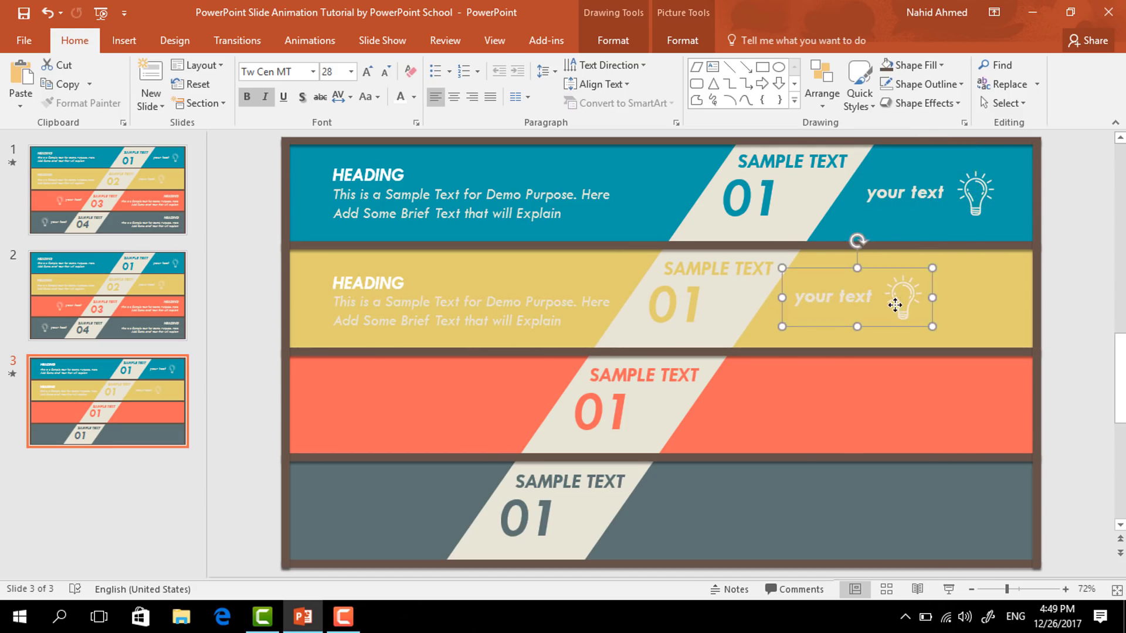
left_click(1061, 357)
left_click(126, 399)
key("ctrl+v")
left_click_drag(400, 405, 415, 406)
key("ctrl+v")
left_click(251, 428)
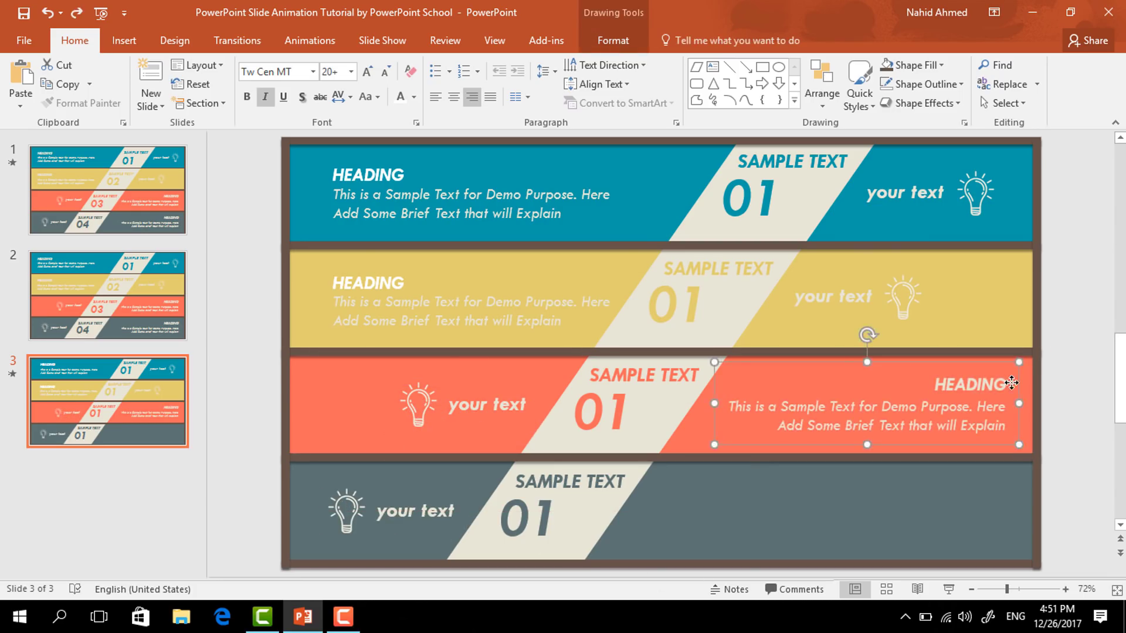
- Place HEADING blocks in the orange and grey bands and renumber the lower stripes 02, 03 and 04
left_click_drag(997, 383, 996, 490)
left_click(1075, 518)
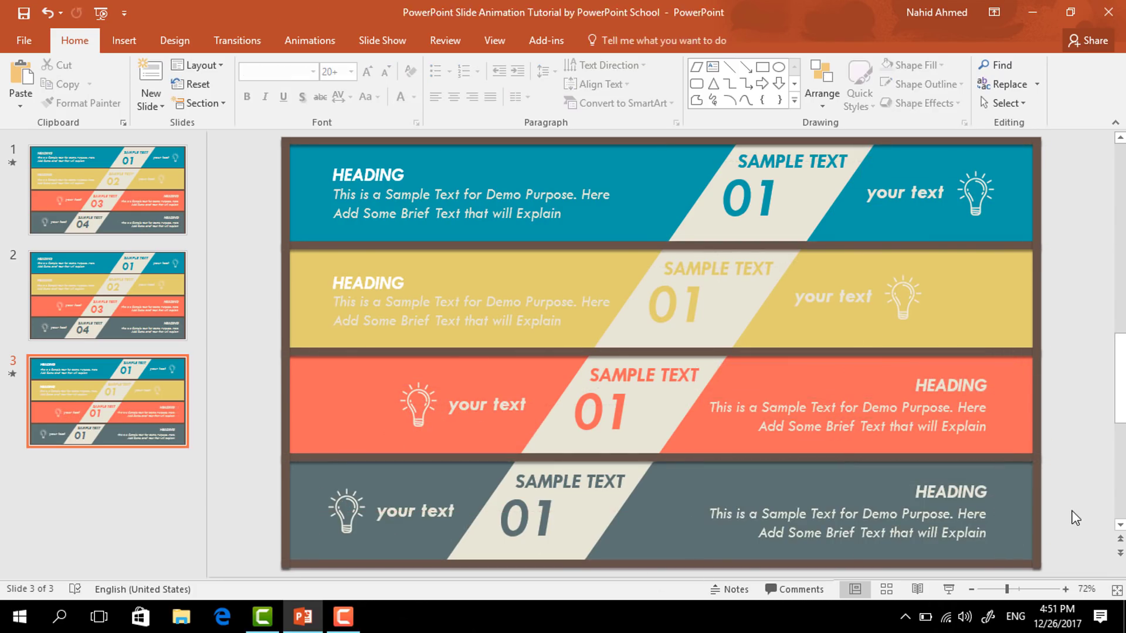
left_click(727, 313)
key("BackSpace")
key("BackSpace")
type("02")
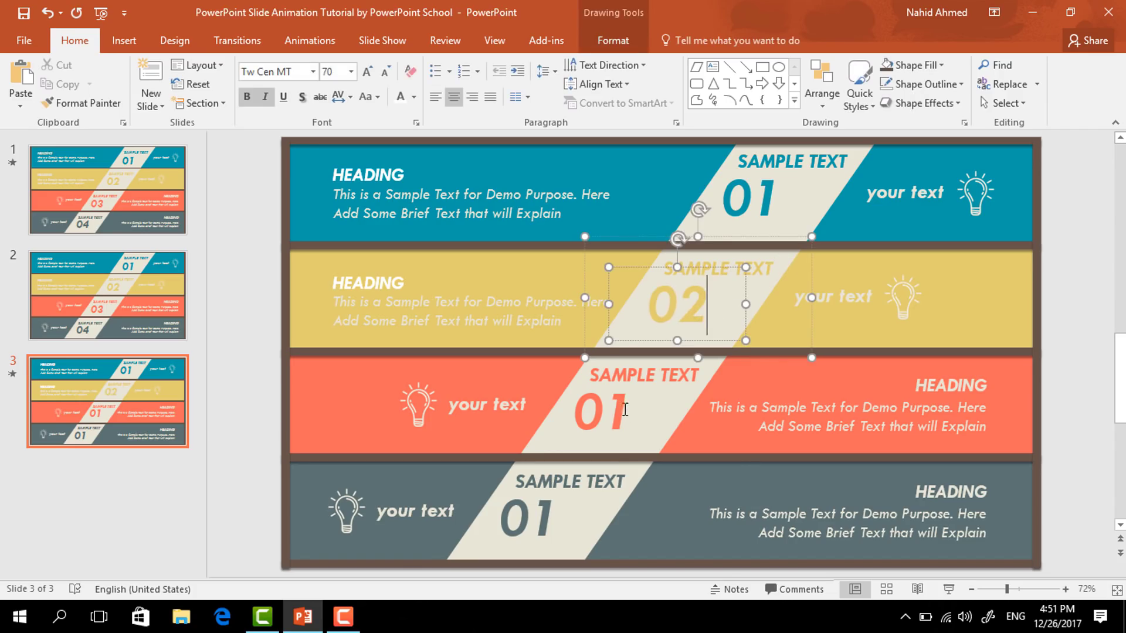
left_click(626, 417)
key("BackSpace")
key("BackSpace")
type("03")
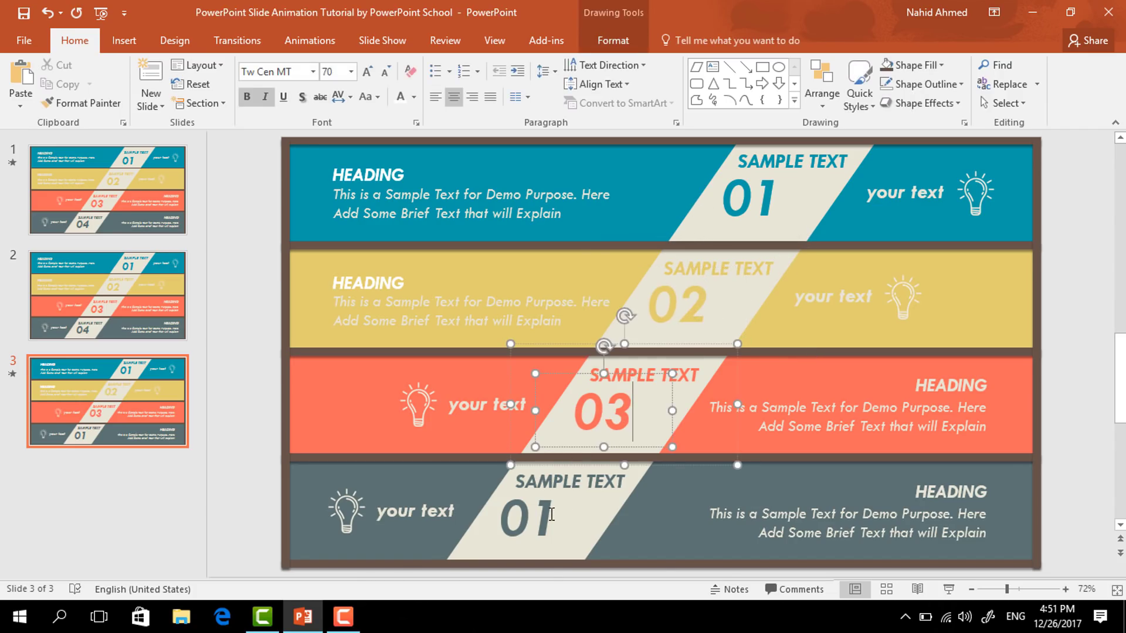
left_click(551, 514)
key("BackSpace")
type("4")
left_click(1071, 398)
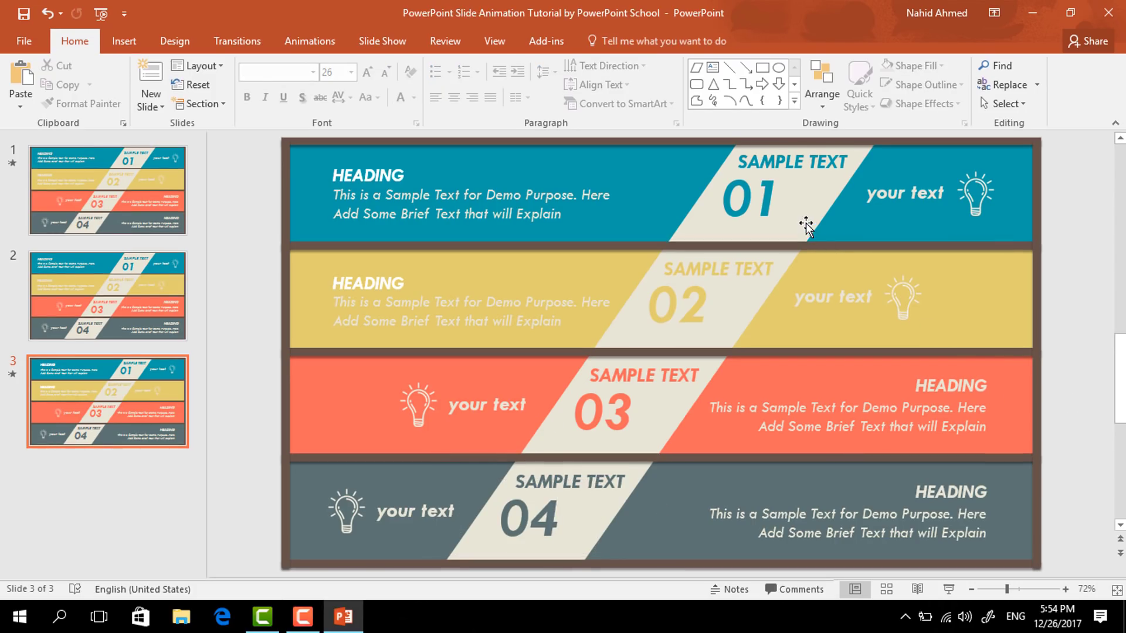
left_click(803, 223)
- Bring the four diagonal stripe pieces, 01 through 04, to the front
left_click(730, 339, "shift")
left_click(692, 392, "shift")
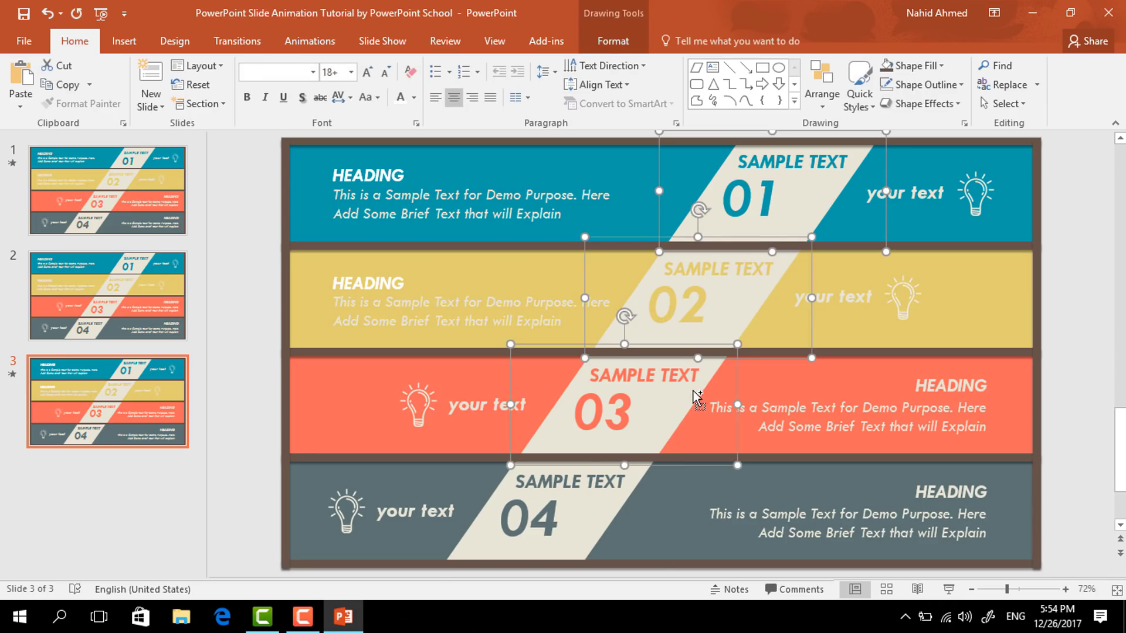
left_click(590, 484, "shift")
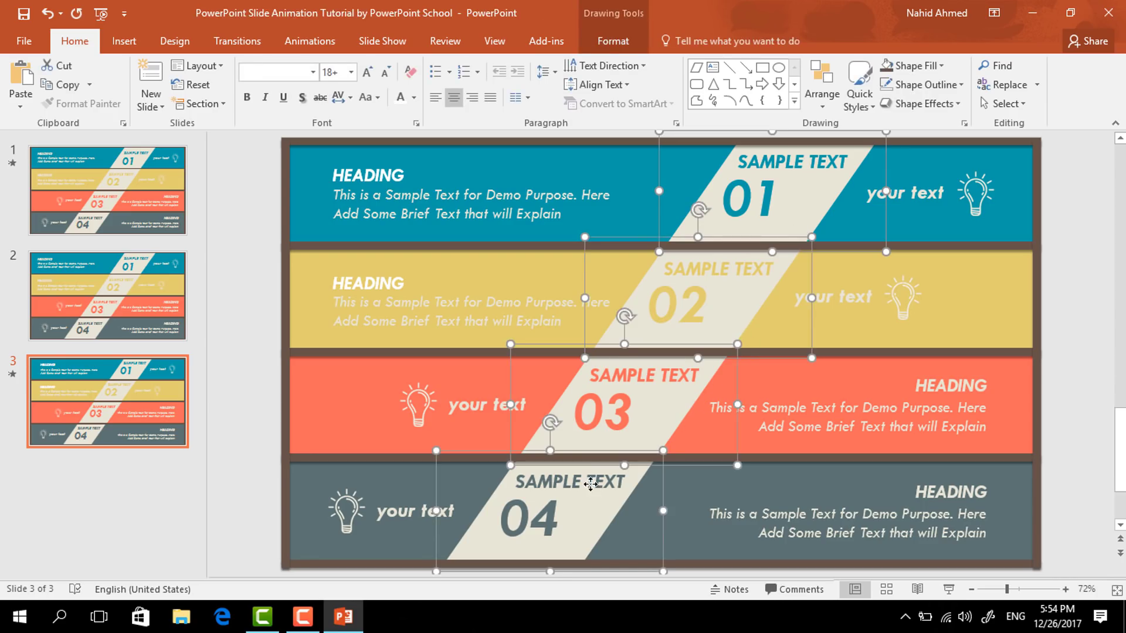
right_click(633, 434)
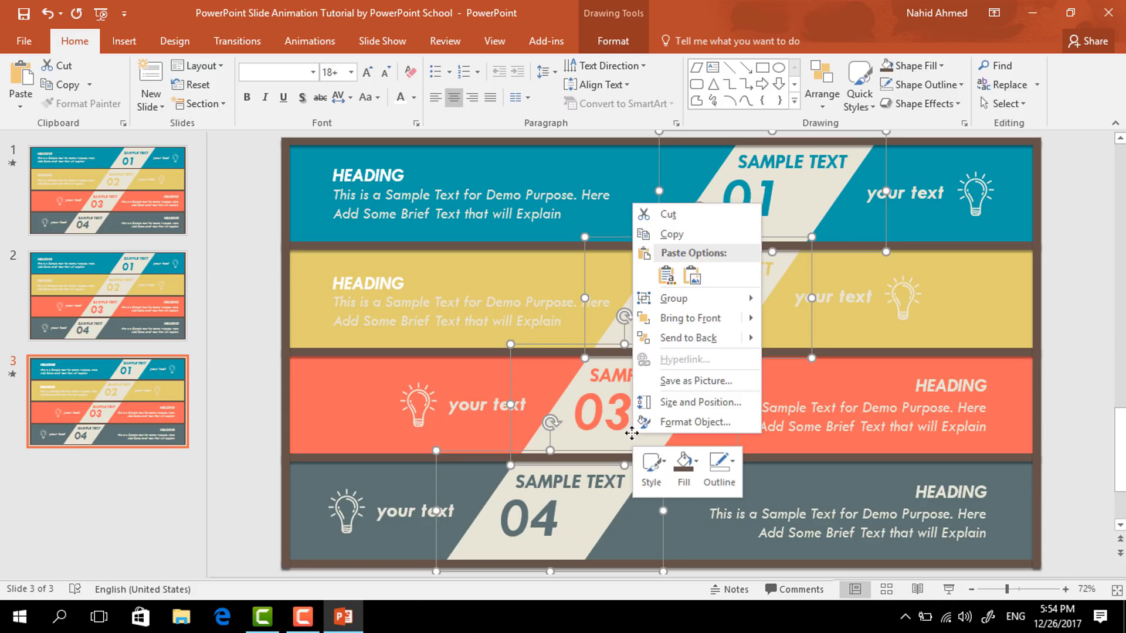
left_click(692, 319)
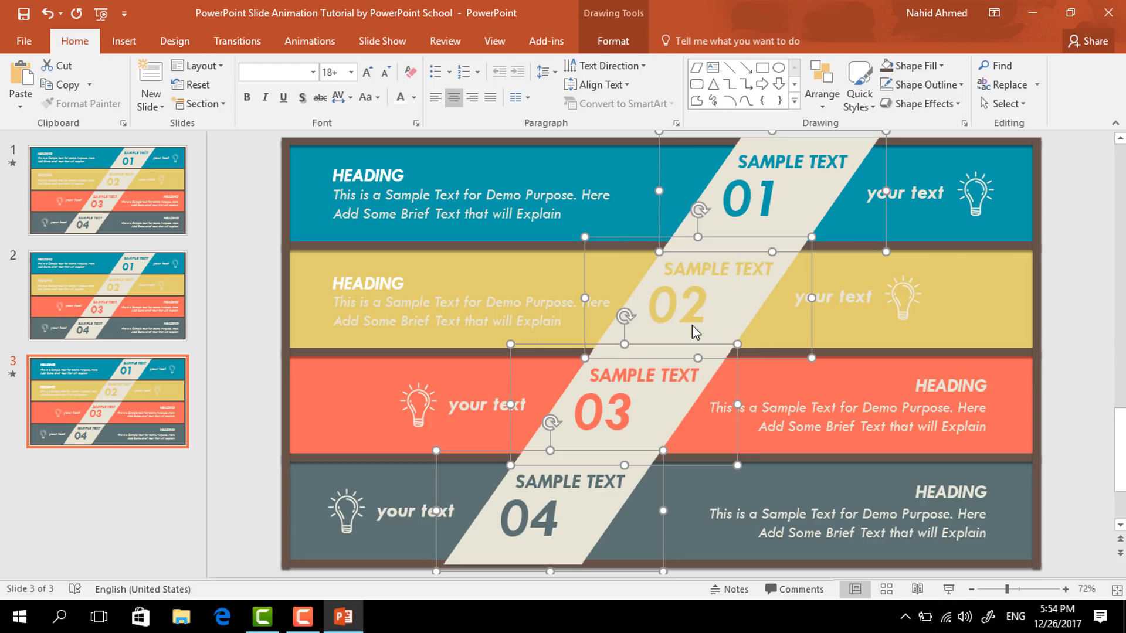
- Bring the brown frame and separator strips in front of the stripe pieces
left_click(967, 147)
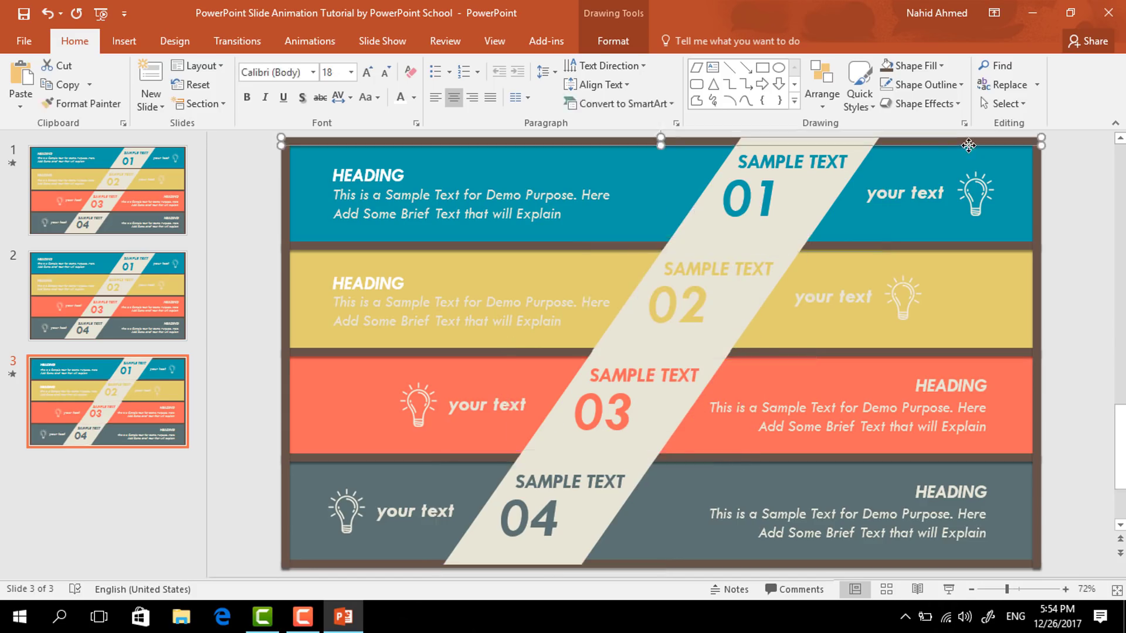
left_click(928, 246, "shift")
left_click(924, 351, "shift")
left_click(854, 457, "shift")
left_click(794, 562, "shift")
left_click(287, 387, "shift")
left_click(1036, 402, "shift")
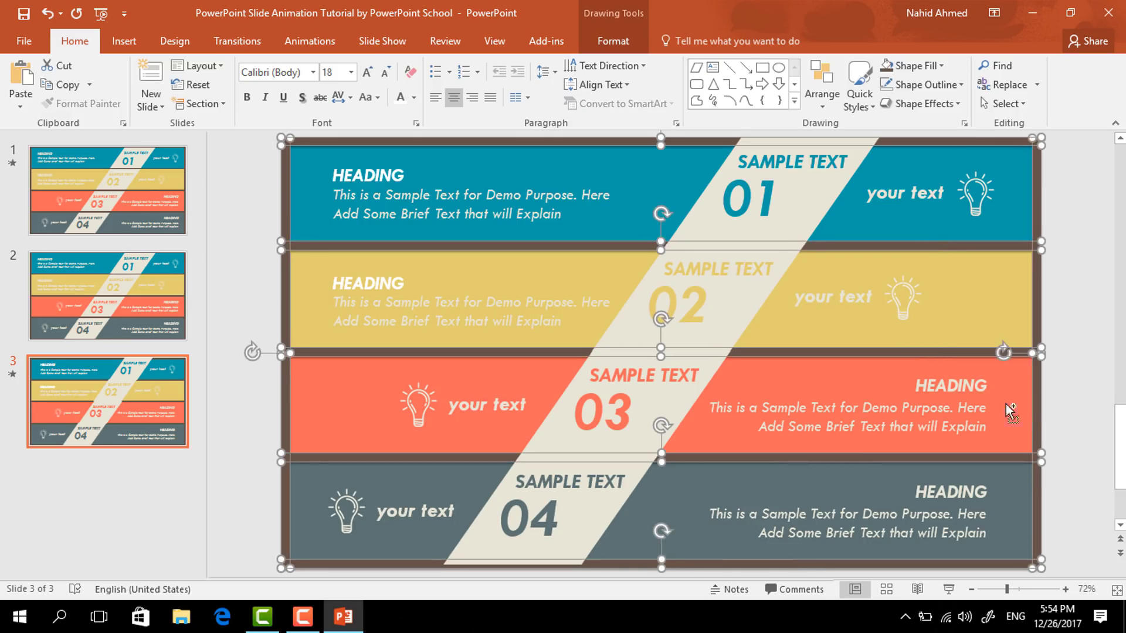
right_click(661, 462)
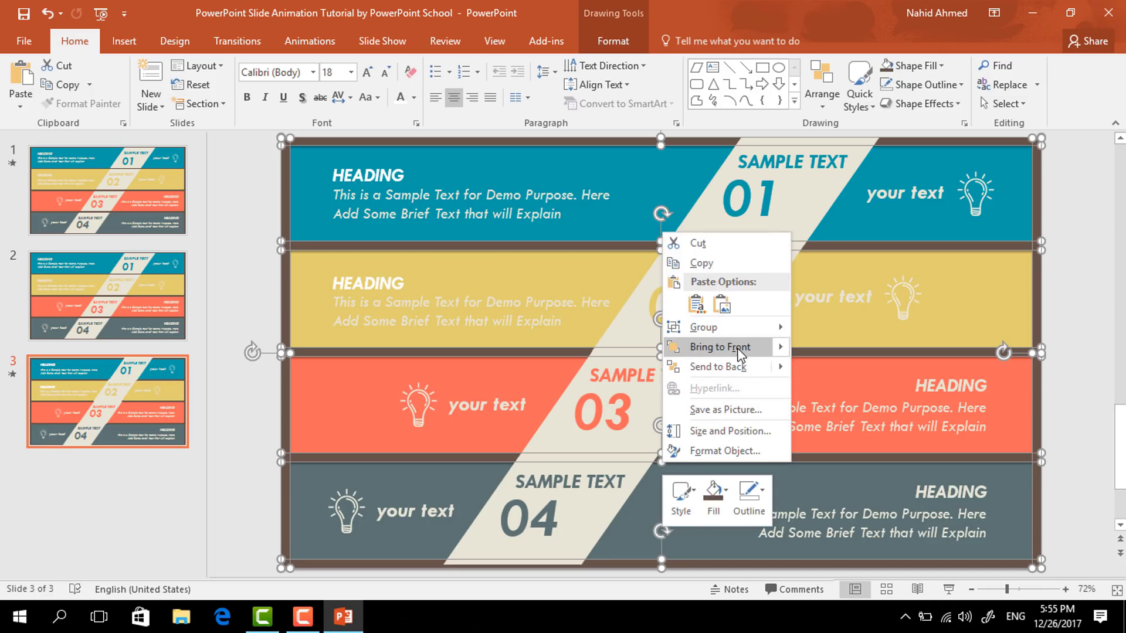
left_click(720, 347)
key("Escape")
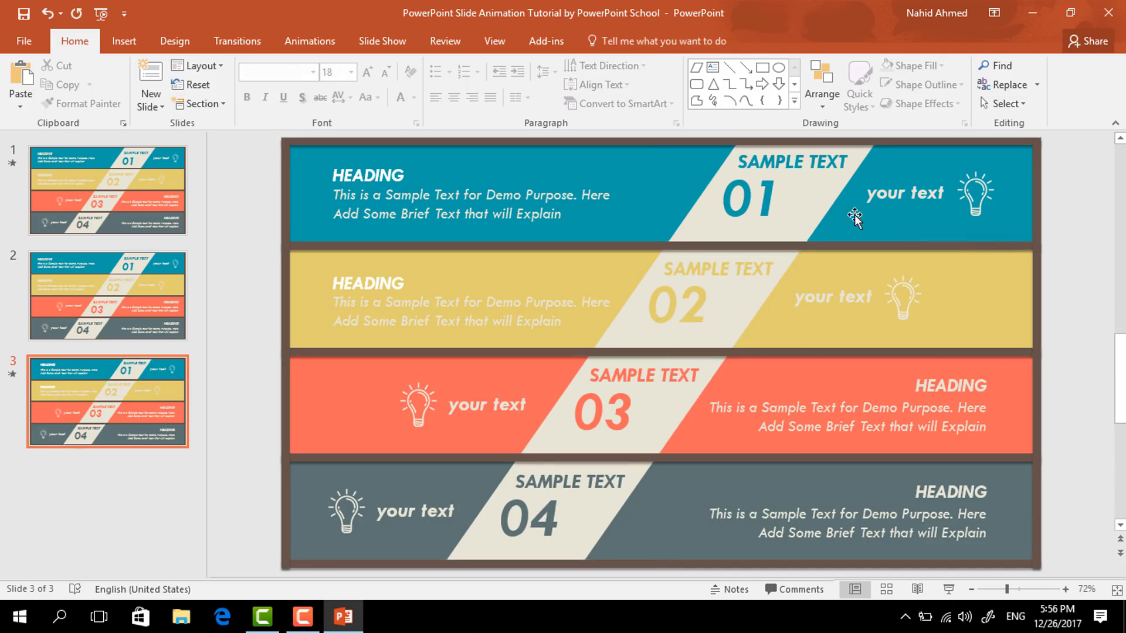
left_click(794, 213)
- Give the 01 stripe piece a Fly In entrance from the right
left_click(302, 51)
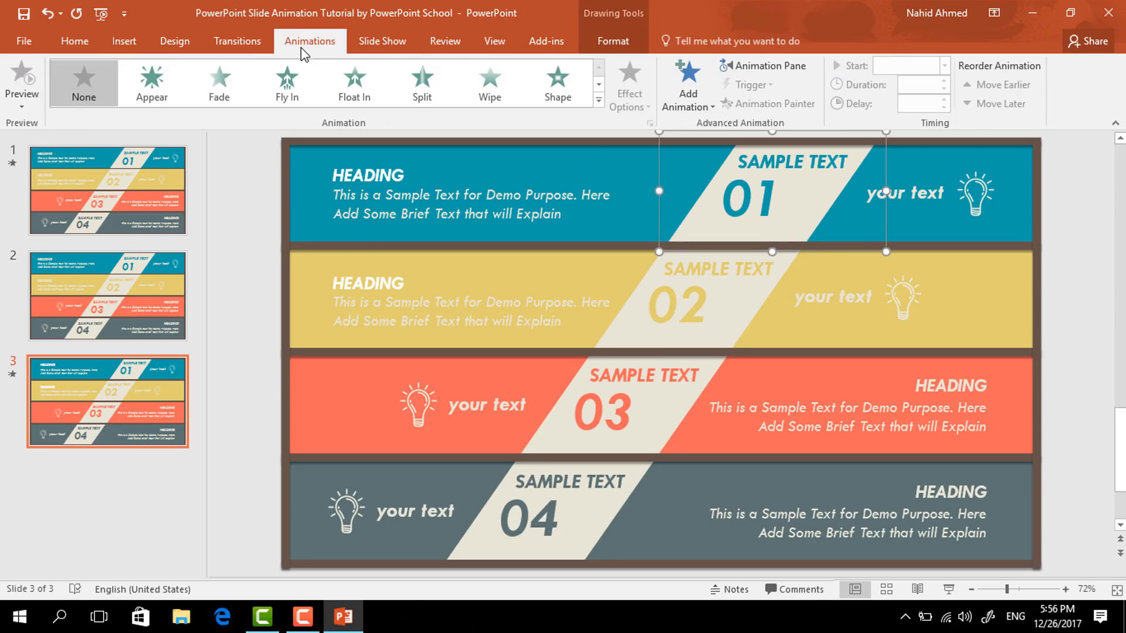
left_click(762, 66)
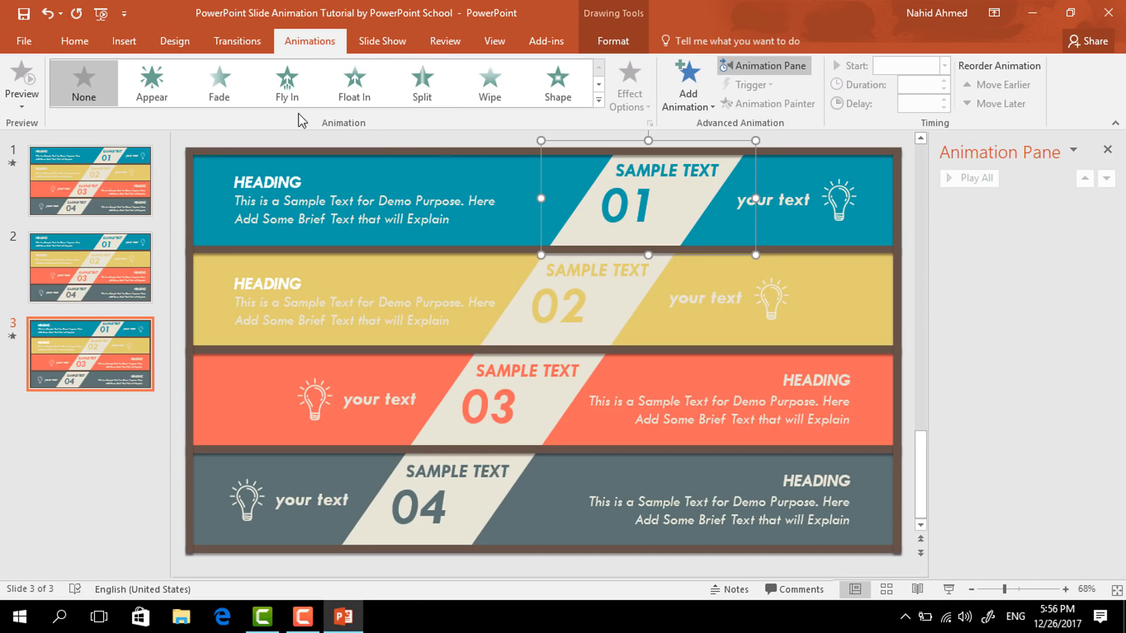
left_click(287, 85)
left_click(637, 102)
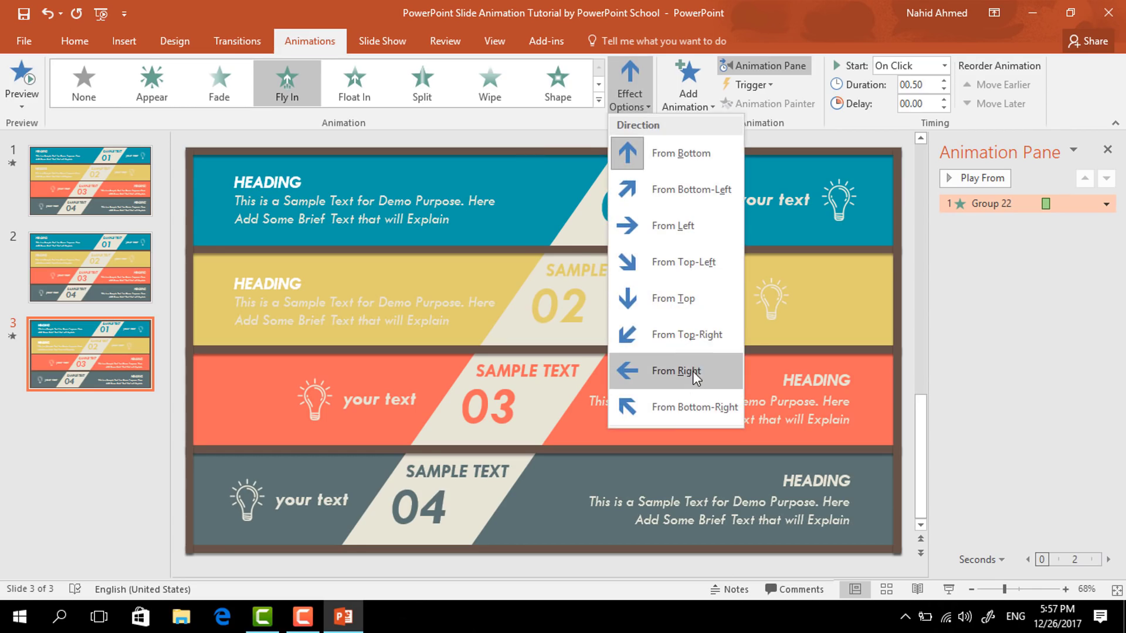
left_click(675, 371)
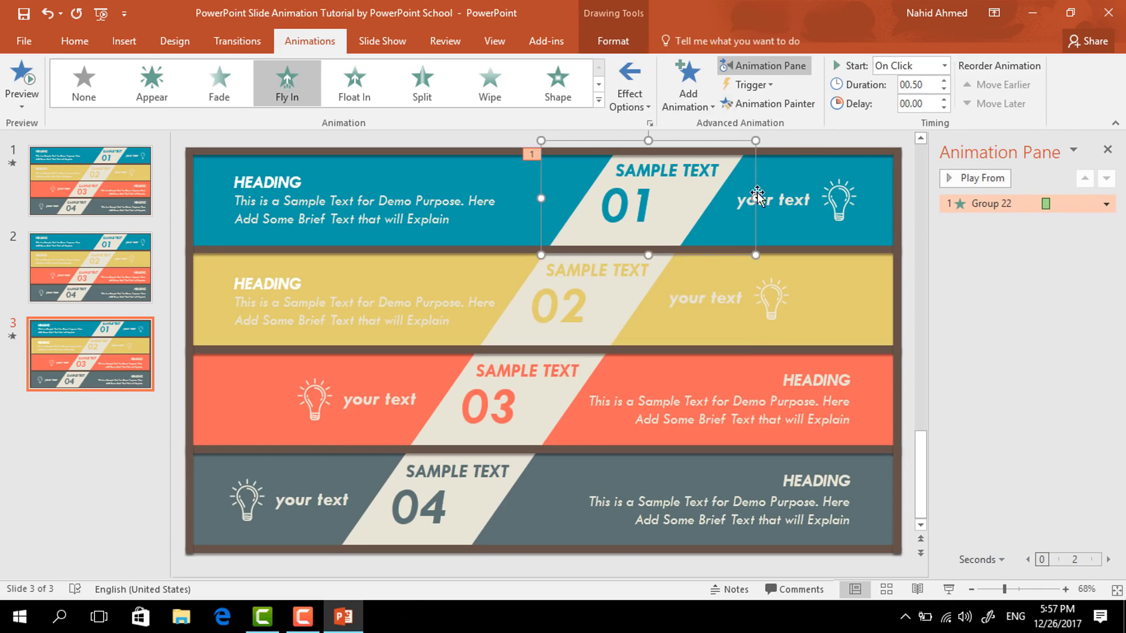
- Make the 02 stripe piece fly in from the left, starting With Previous
left_click(621, 296)
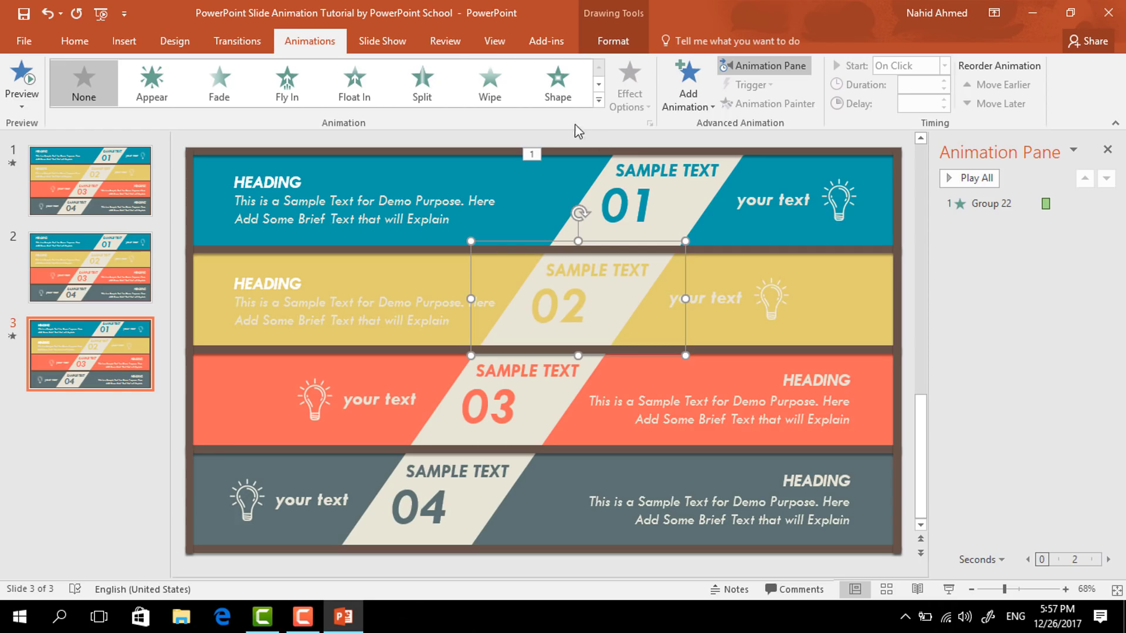
left_click(290, 73)
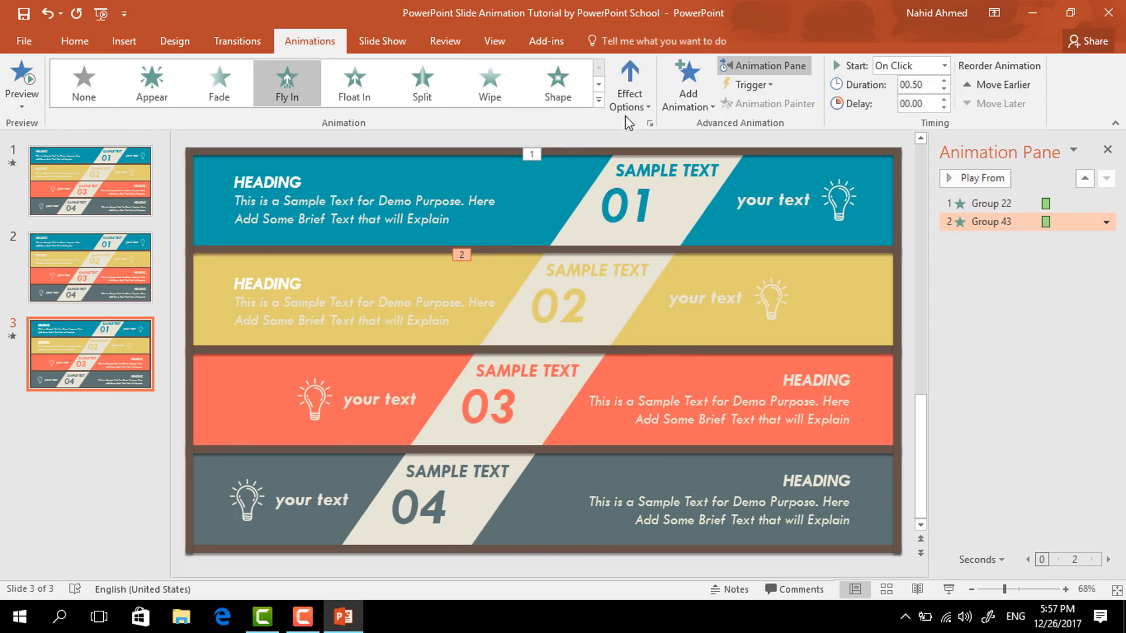
left_click(637, 105)
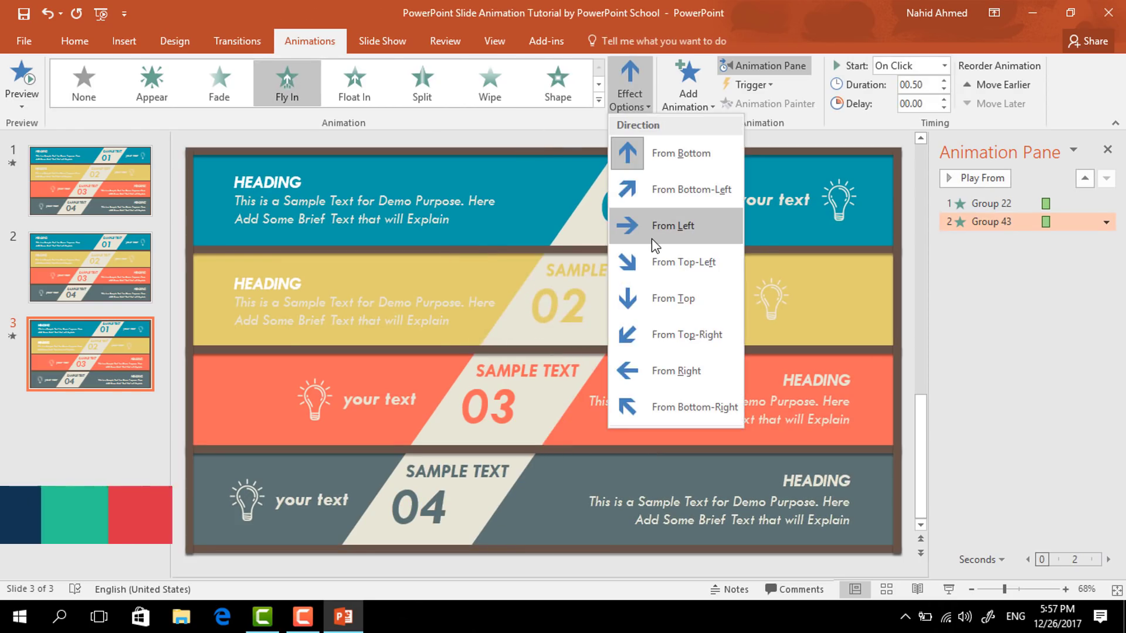
left_click(651, 231)
left_click(944, 66)
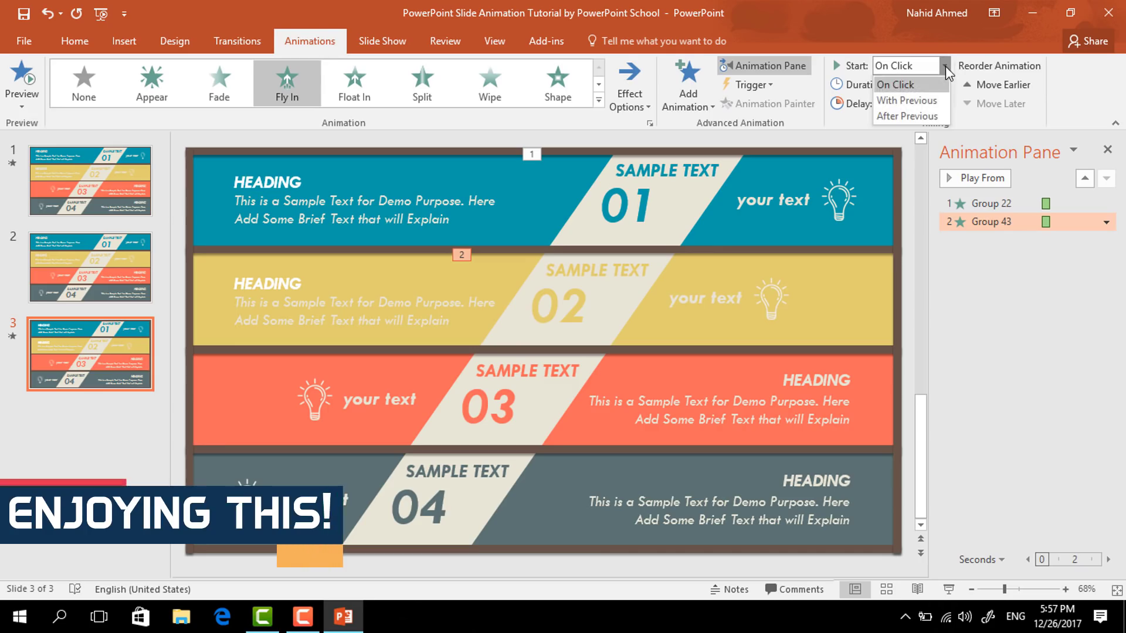
left_click(945, 98)
- Make the 03 stripe piece fly in from the right, starting With Previous
left_click(585, 373)
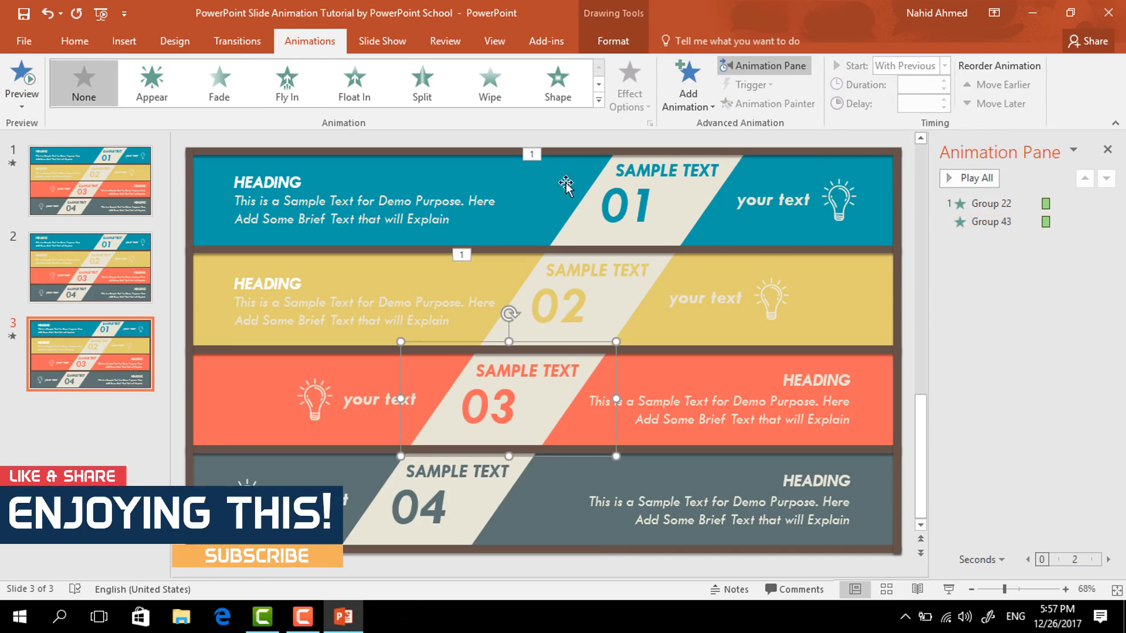
left_click(287, 85)
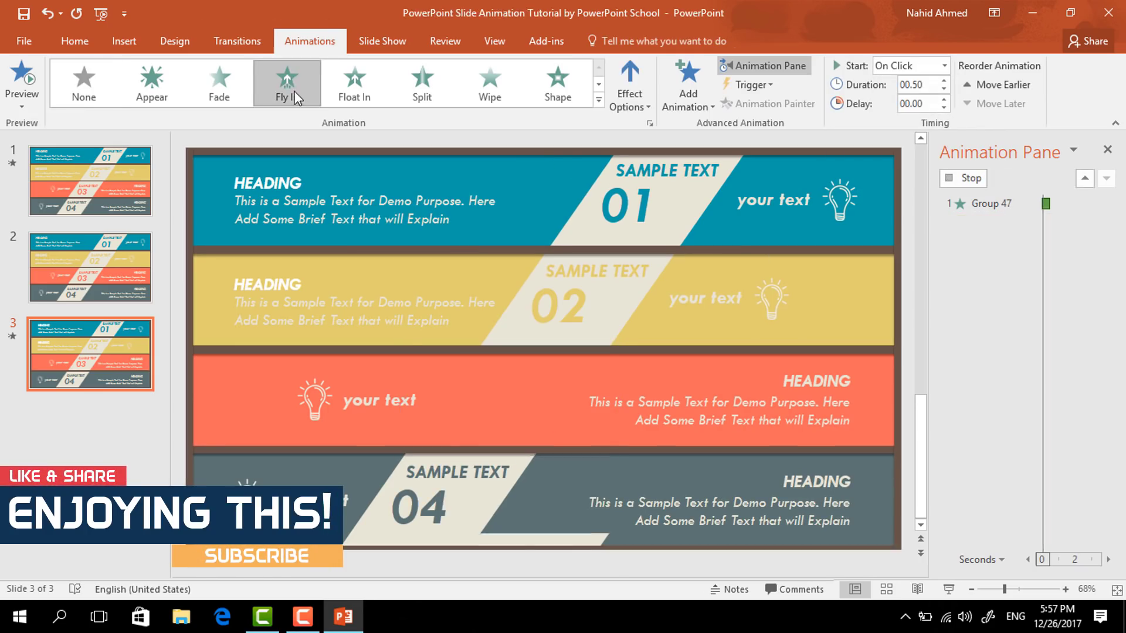
left_click(632, 110)
left_click(670, 369)
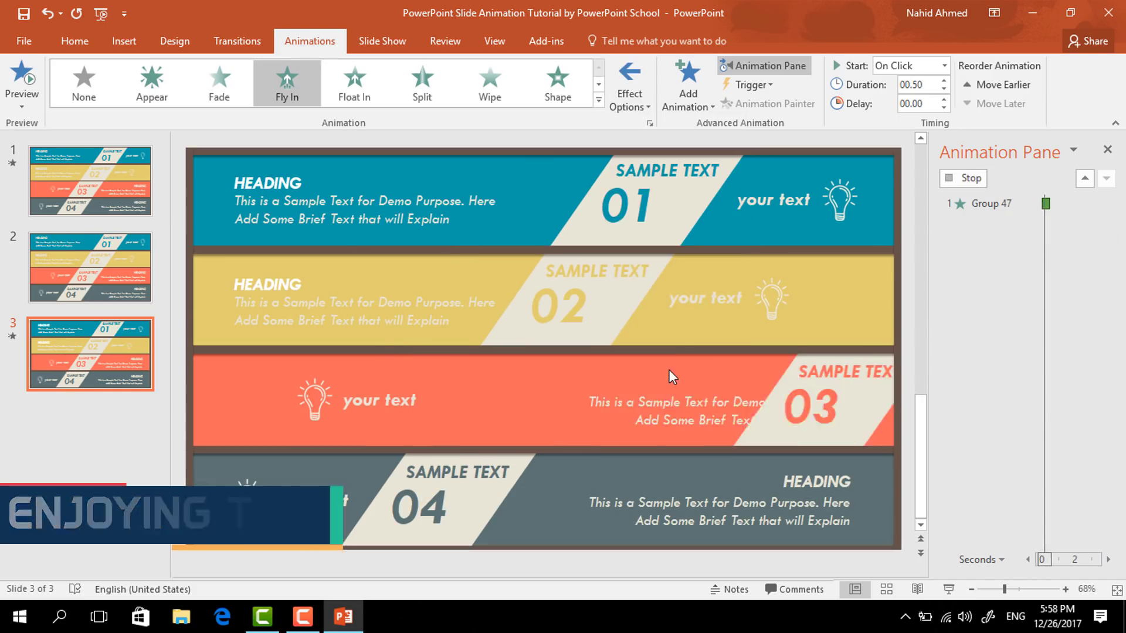
left_click(944, 65)
left_click(939, 101)
- Make the 04 stripe piece fly in from the left With Previous, and apply Fly In to the 01 heading
left_click(513, 472)
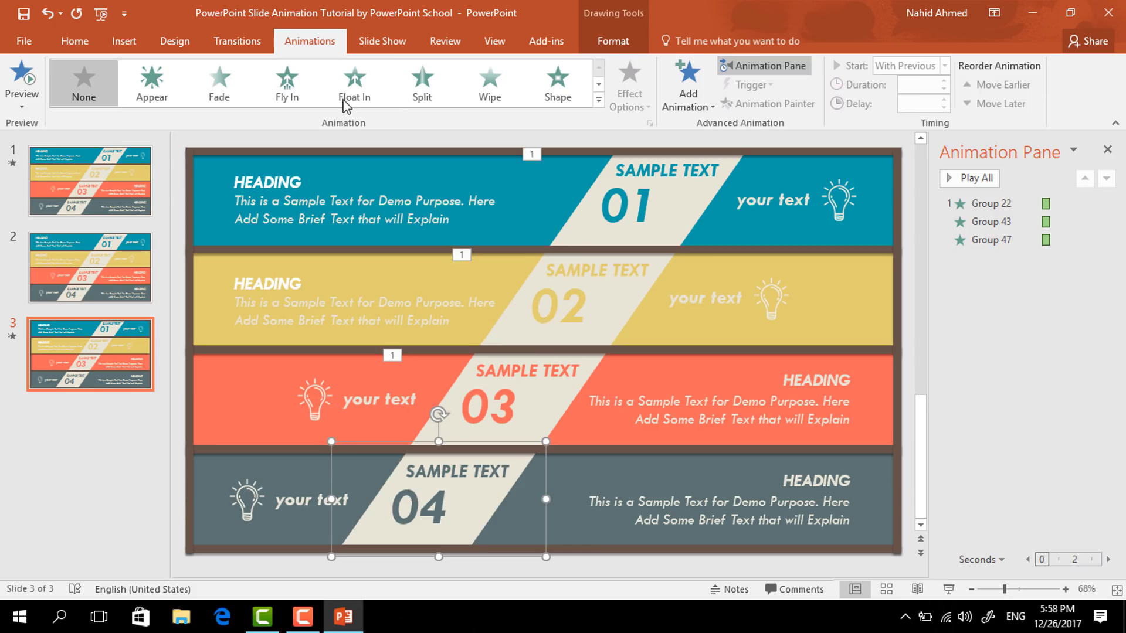
left_click(285, 82)
left_click(625, 100)
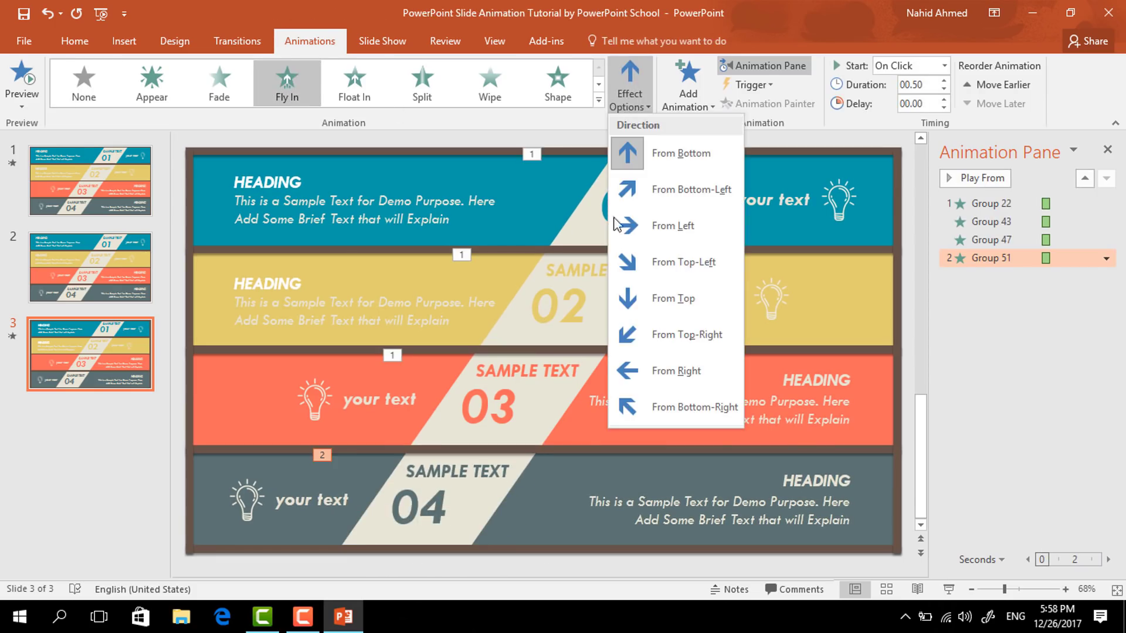
left_click(650, 226)
left_click(943, 65)
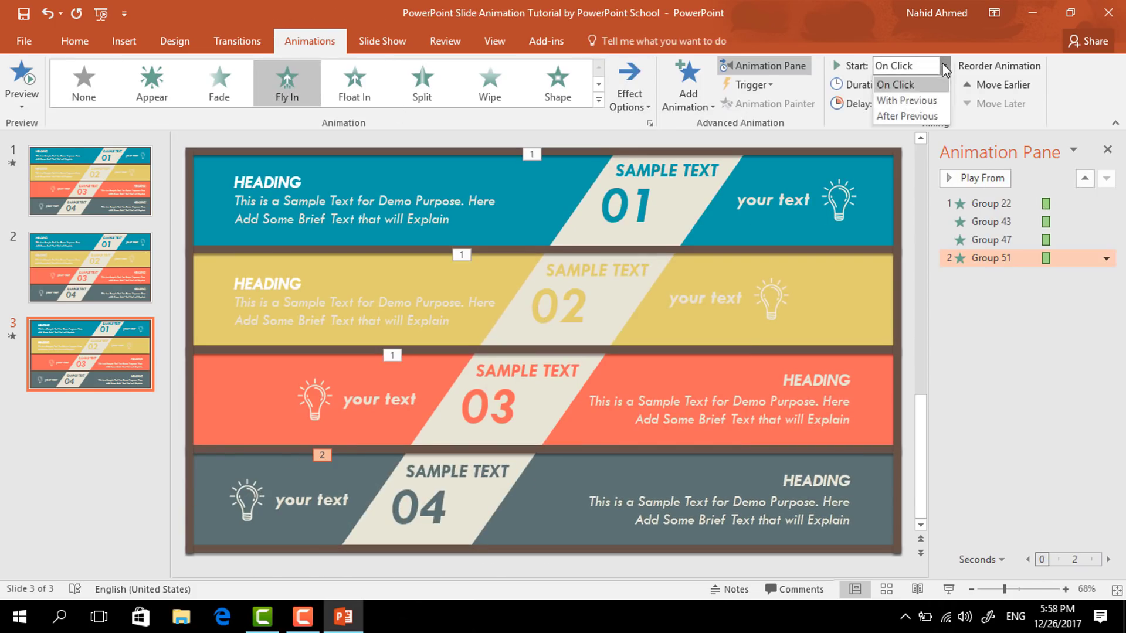
left_click(906, 100)
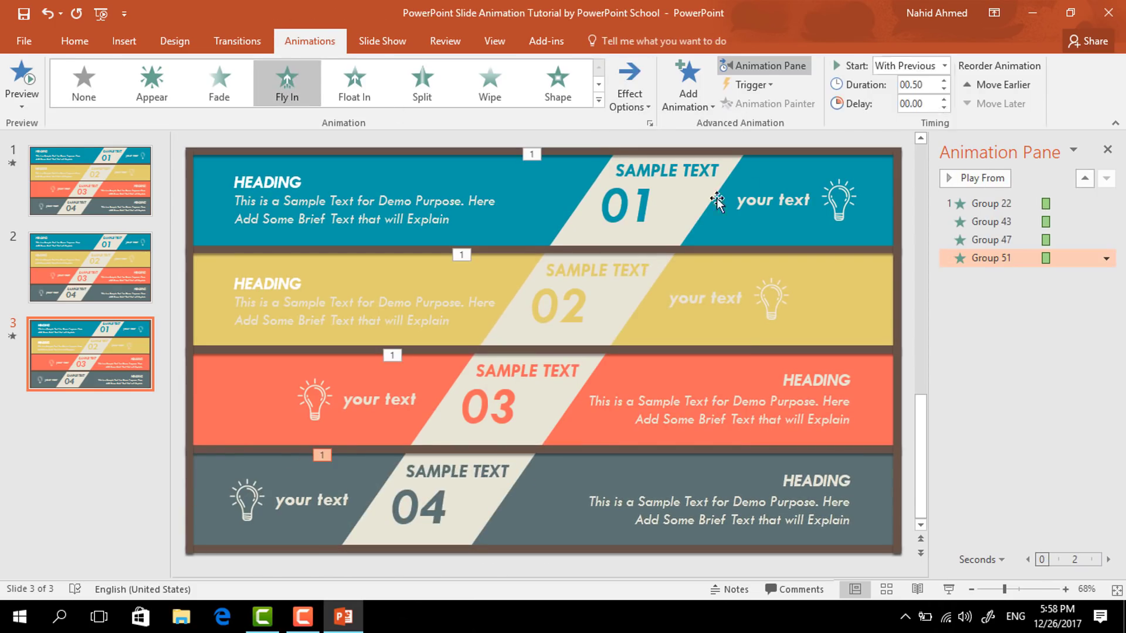
left_click(308, 181)
left_click(287, 87)
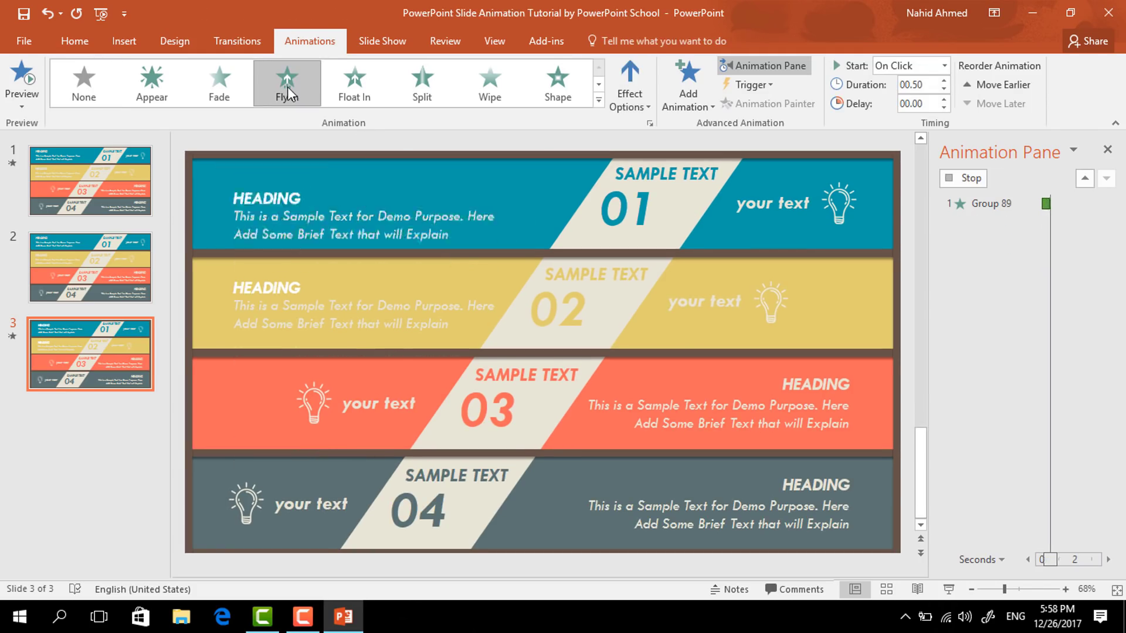
- Fly the 01 heading in from the right and its lightbulb label from the left, With Previous
left_click(629, 93)
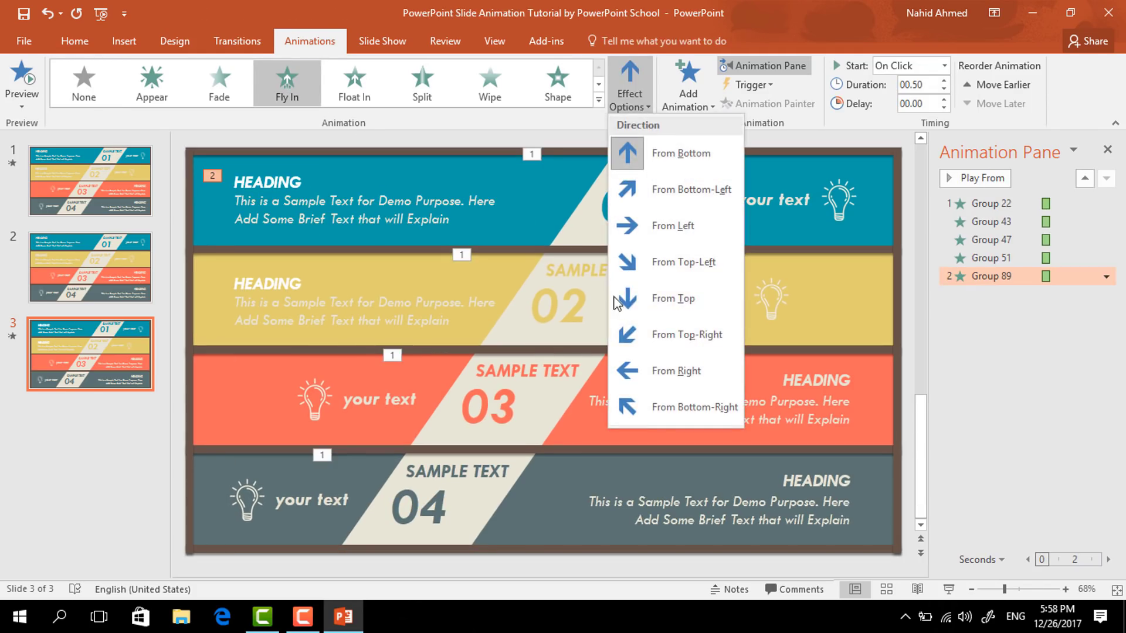
left_click(662, 370)
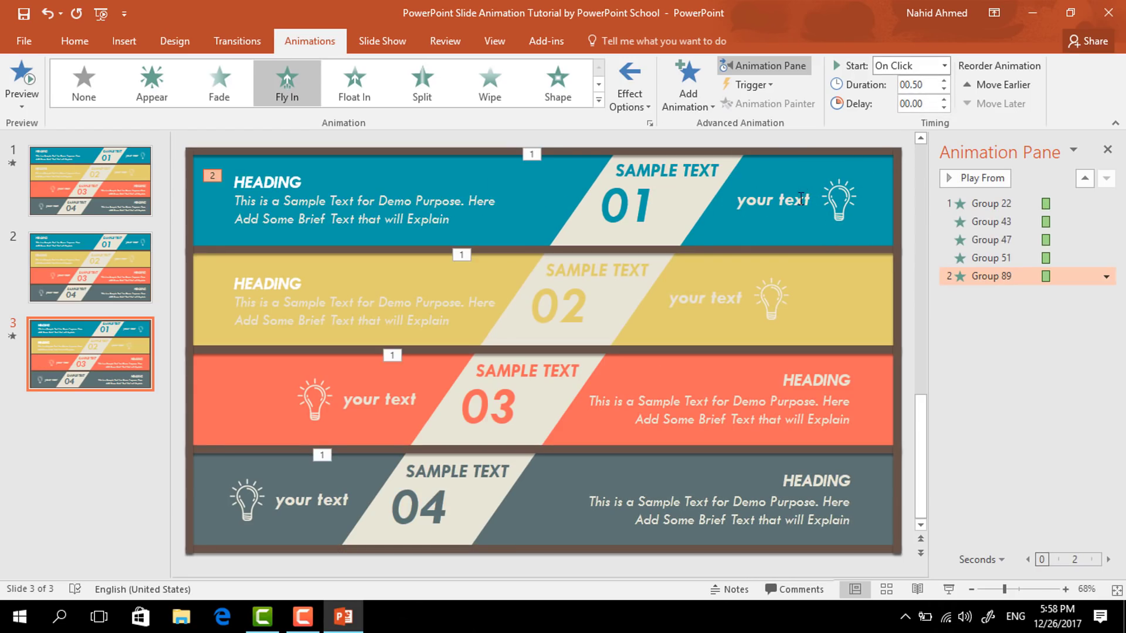
left_click(836, 199)
left_click(283, 86)
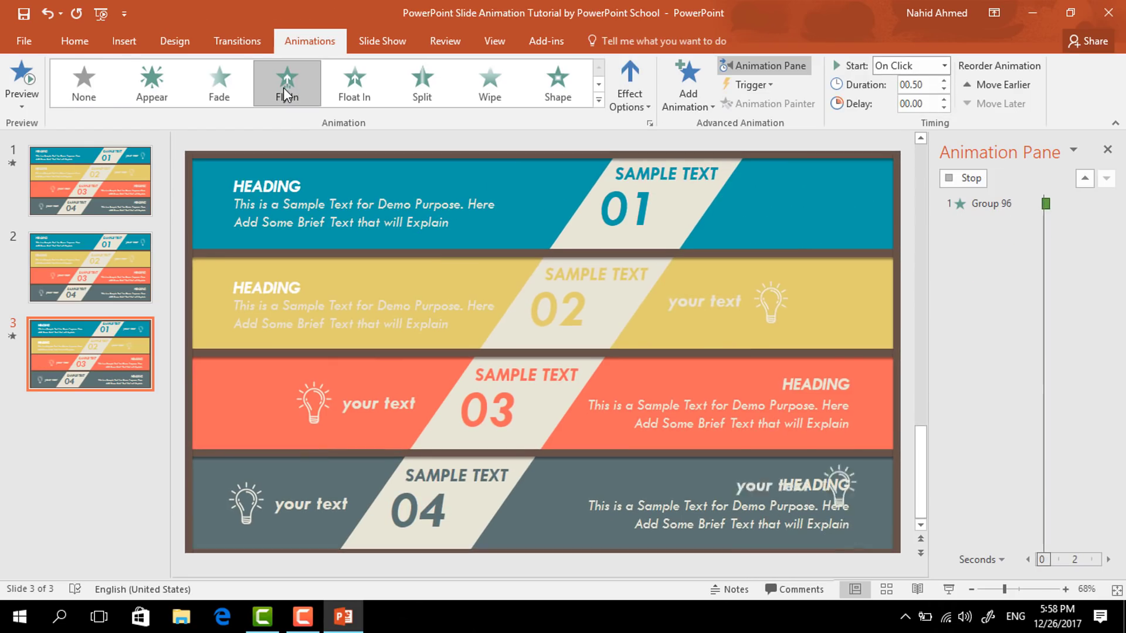
left_click(625, 101)
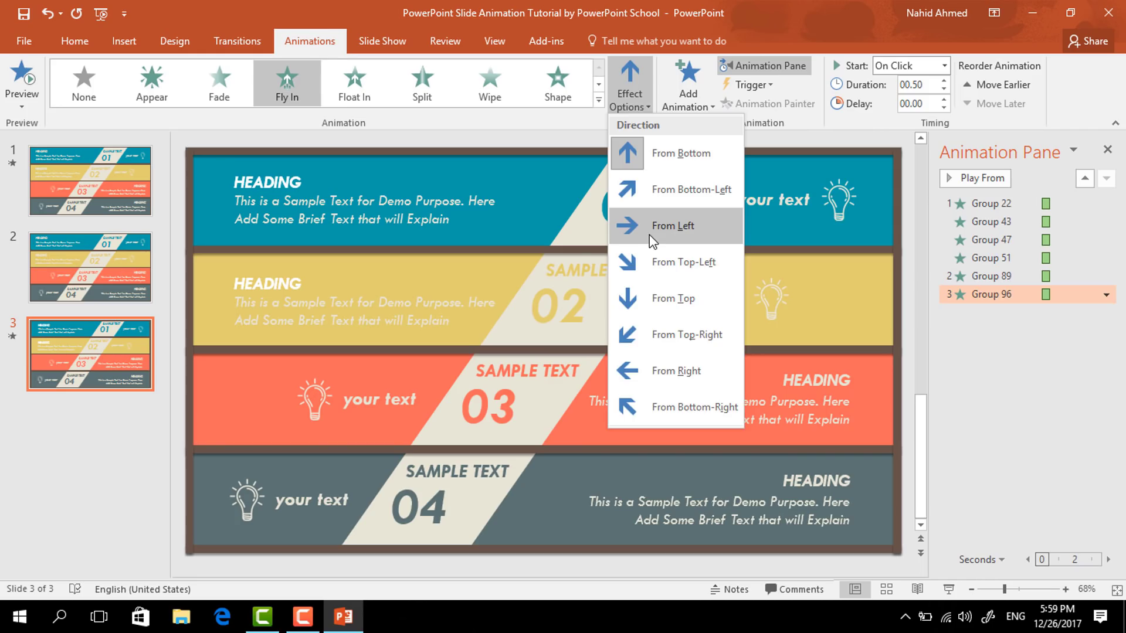
left_click(649, 228)
left_click(944, 66)
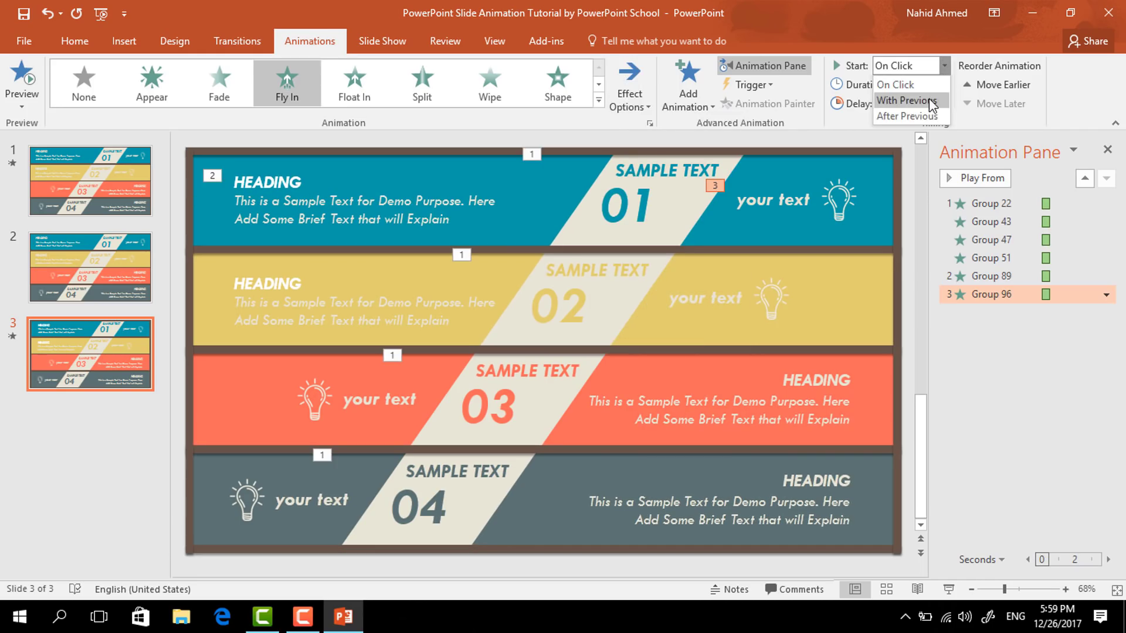
left_click(906, 101)
- Fly the 02 heading in from the right and its lightbulb label from the left, With Previous
left_click(306, 286)
left_click(289, 103)
left_click(629, 105)
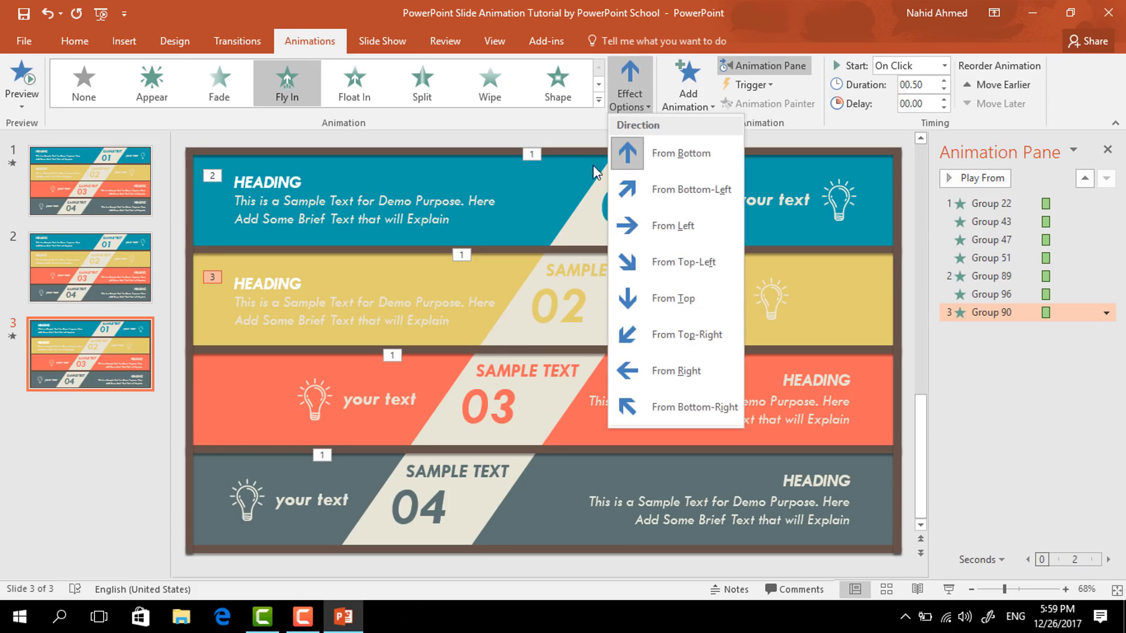
left_click(663, 369)
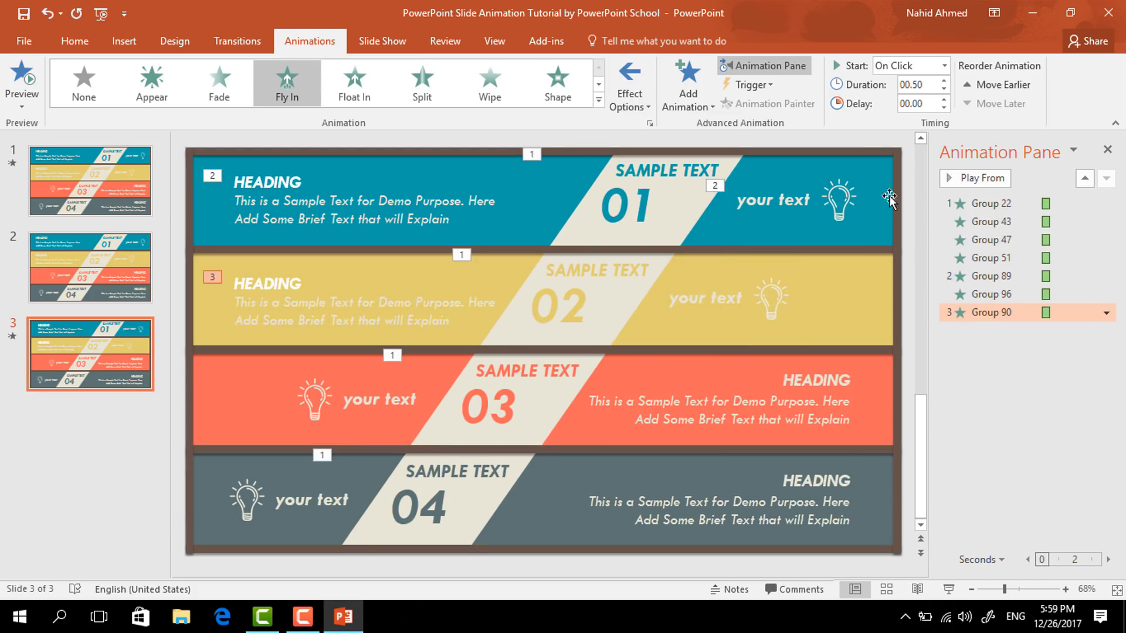
left_click(774, 296)
left_click(286, 82)
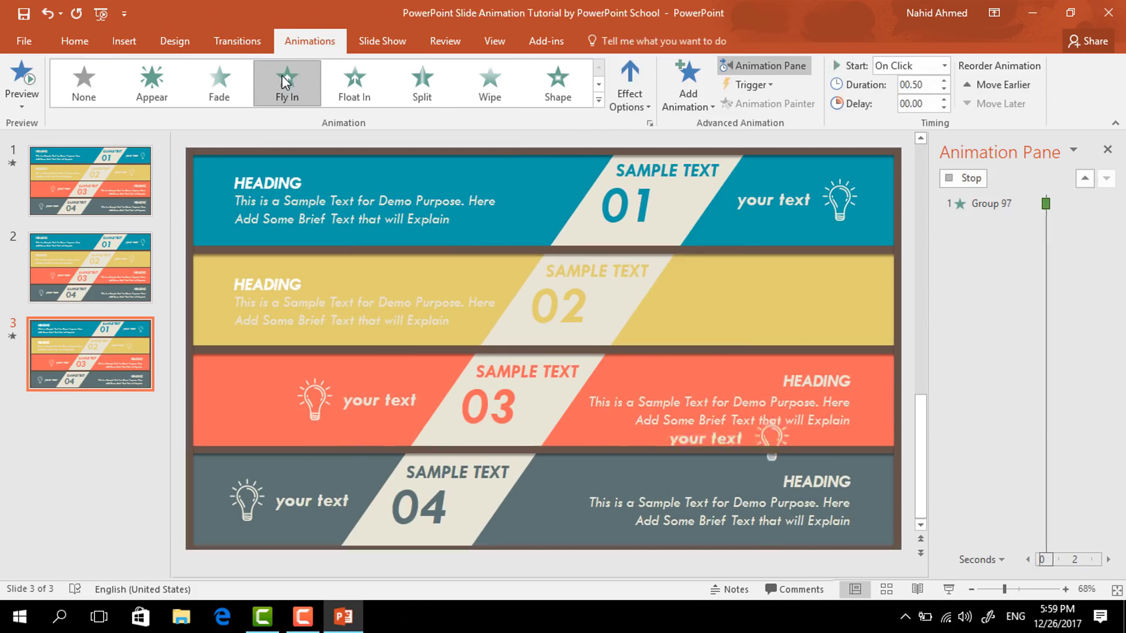
left_click(642, 92)
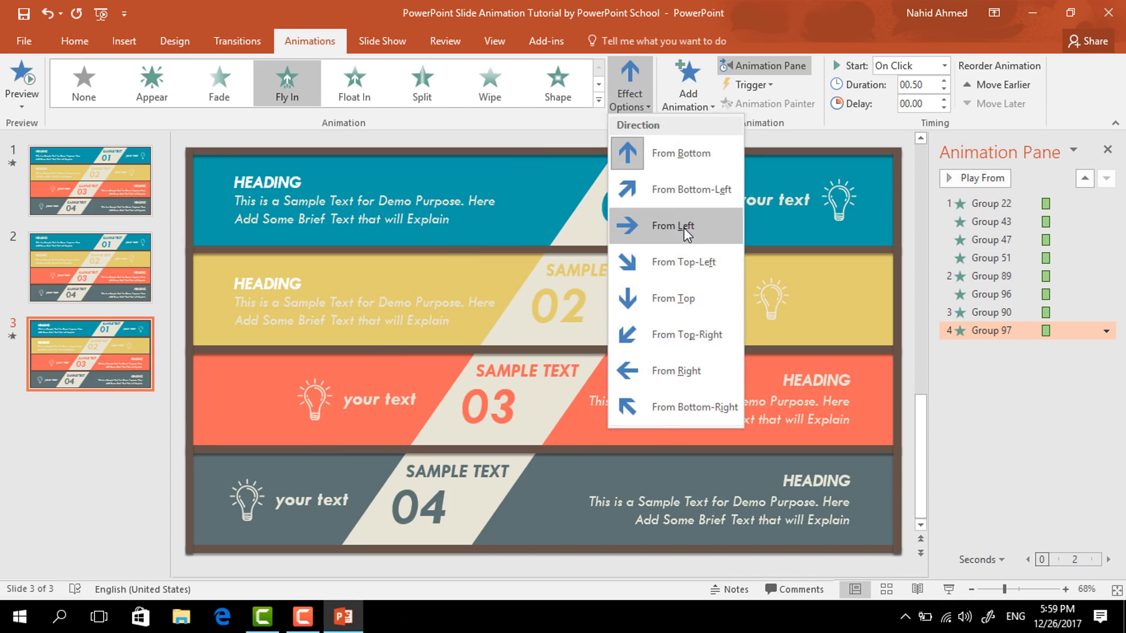
left_click(683, 228)
left_click(944, 65)
left_click(903, 97)
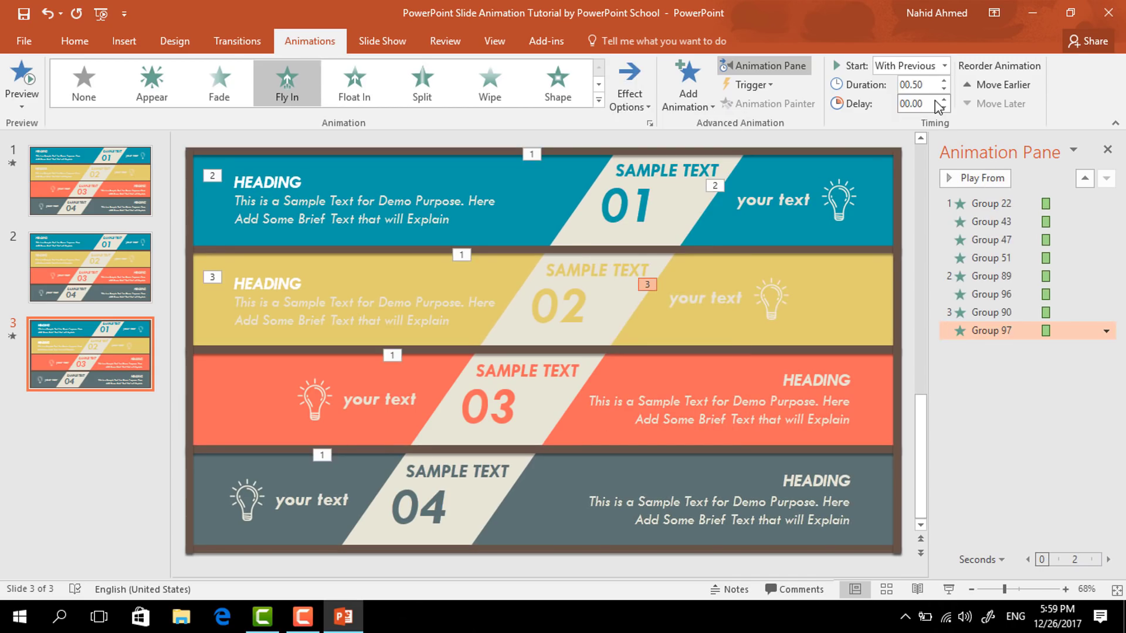
left_click(778, 372)
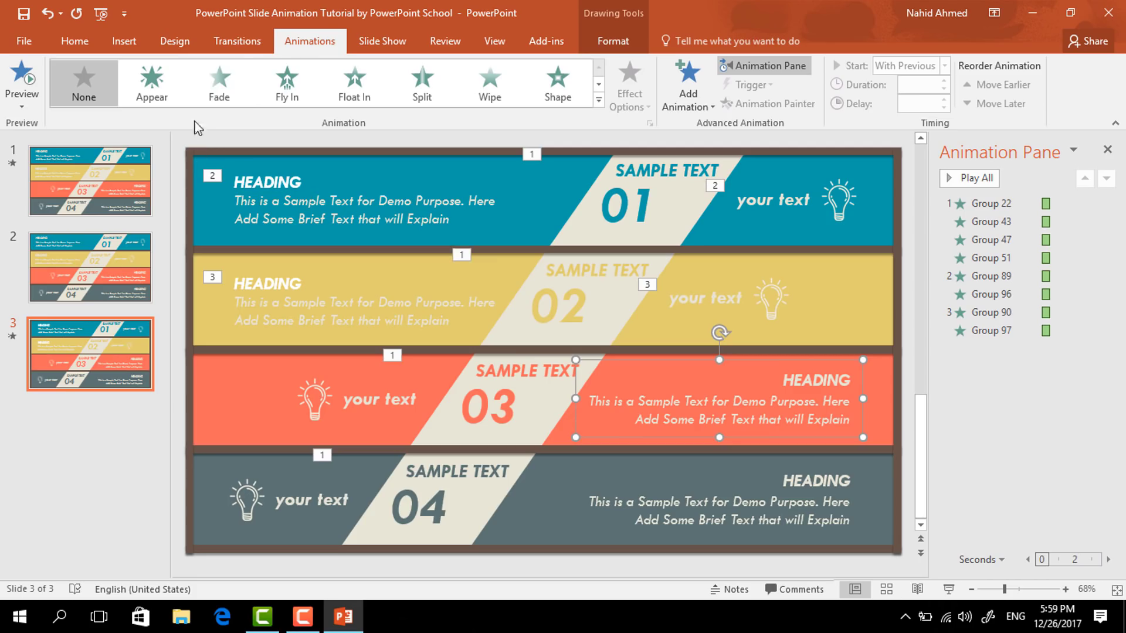
- Fly the 03 heading in from the left and its lightbulb label from the right, With Previous
left_click(286, 82)
left_click(638, 96)
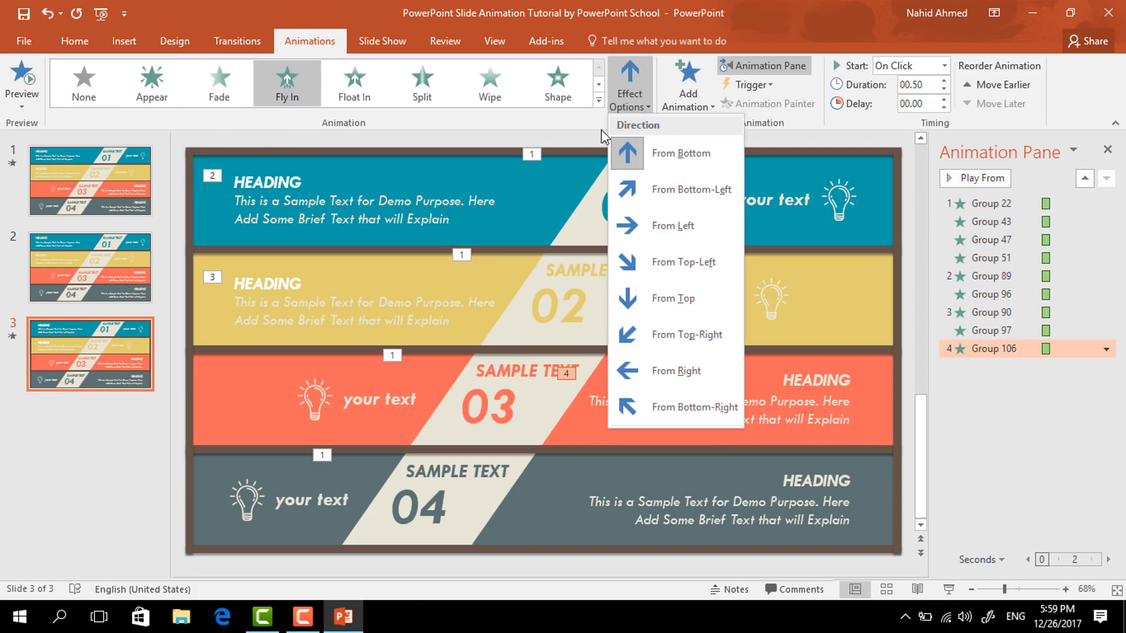
left_click(645, 229)
left_click(368, 396)
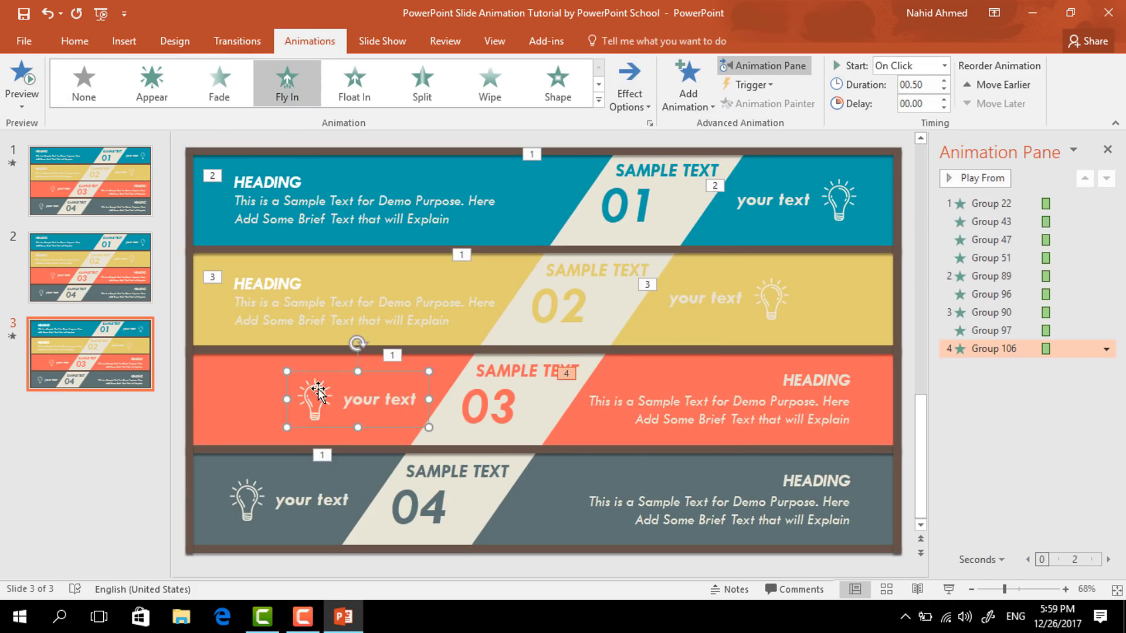
left_click(283, 87)
left_click(644, 103)
left_click(677, 367)
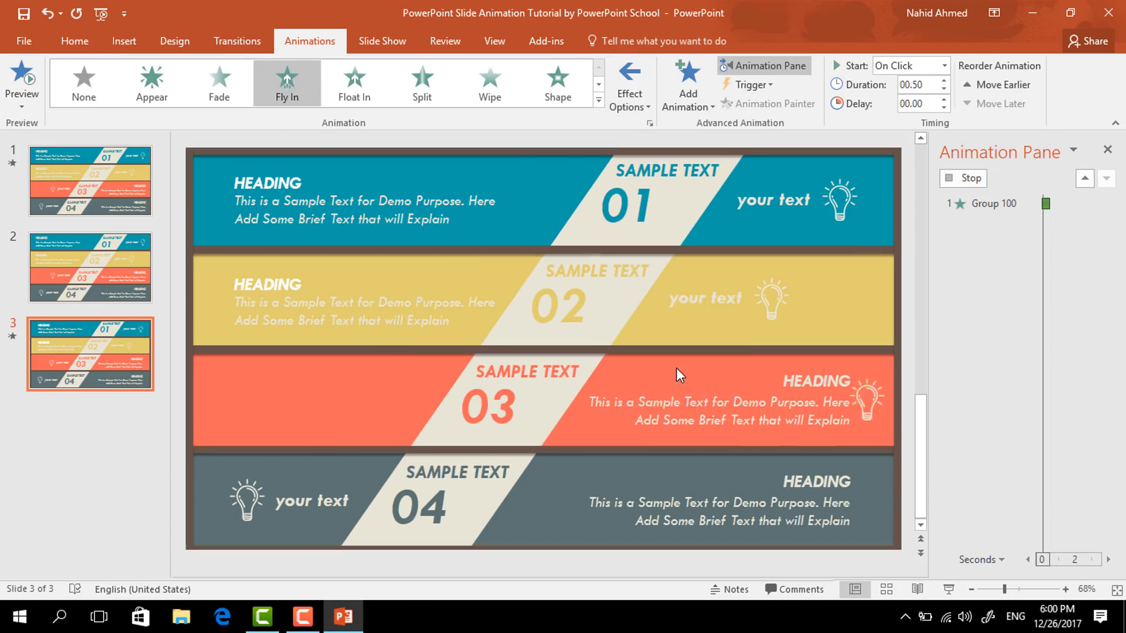
left_click(944, 65)
left_click(925, 106)
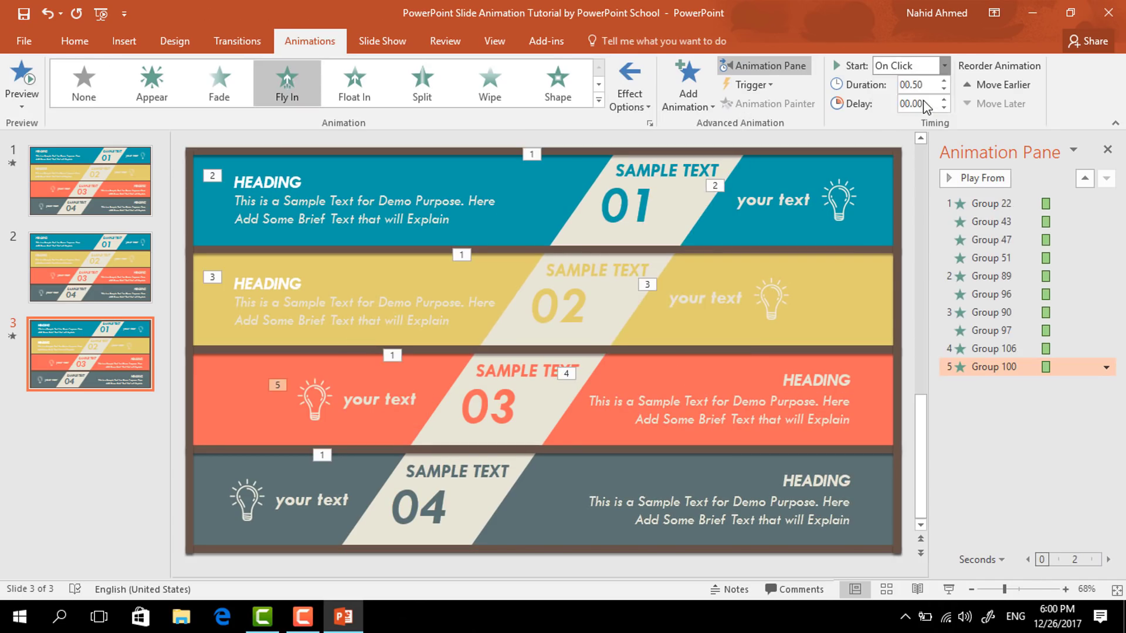
- Fly the 04 heading in from the left and its lightbulb label from the right, With Previous
left_click(780, 475)
left_click(286, 86)
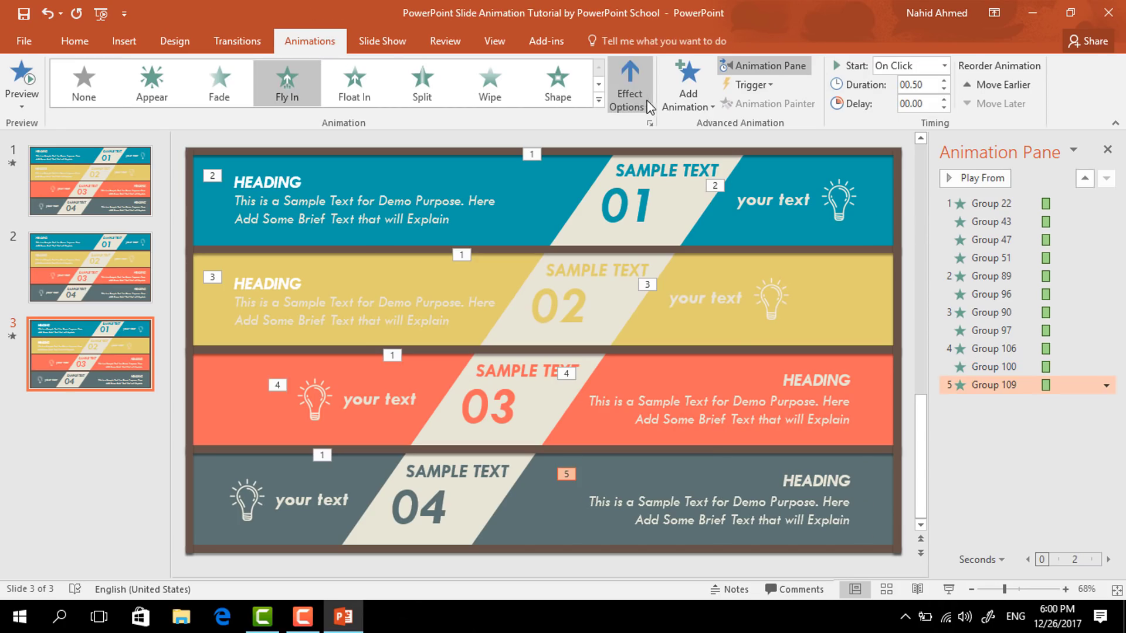
left_click(644, 104)
left_click(636, 233)
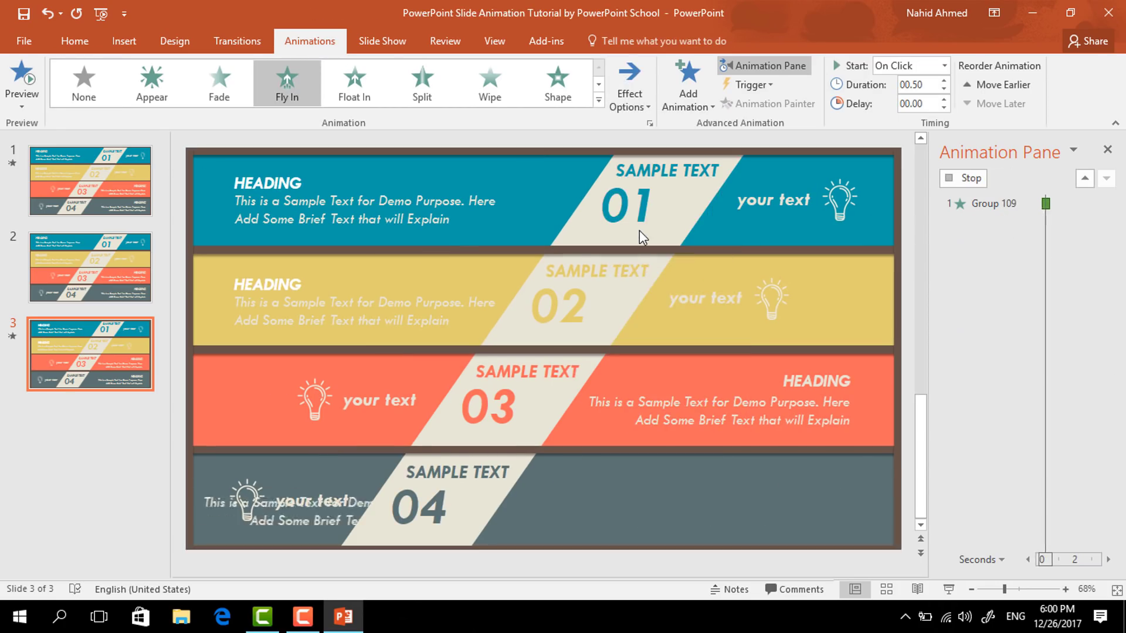
left_click(256, 502)
left_click(287, 87)
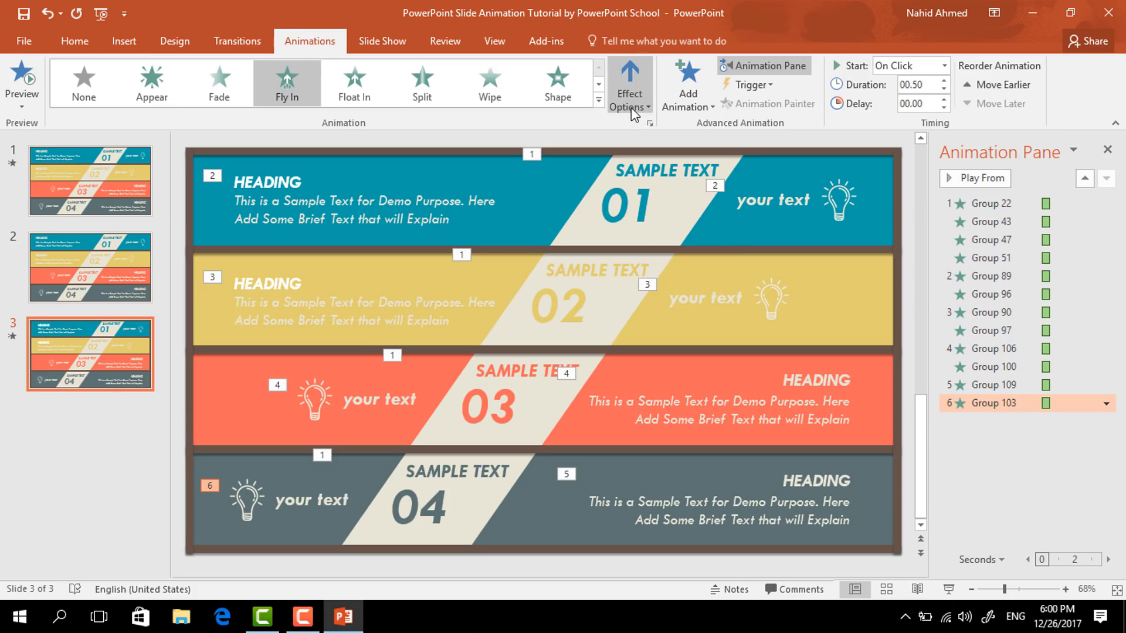
left_click(631, 107)
left_click(666, 365)
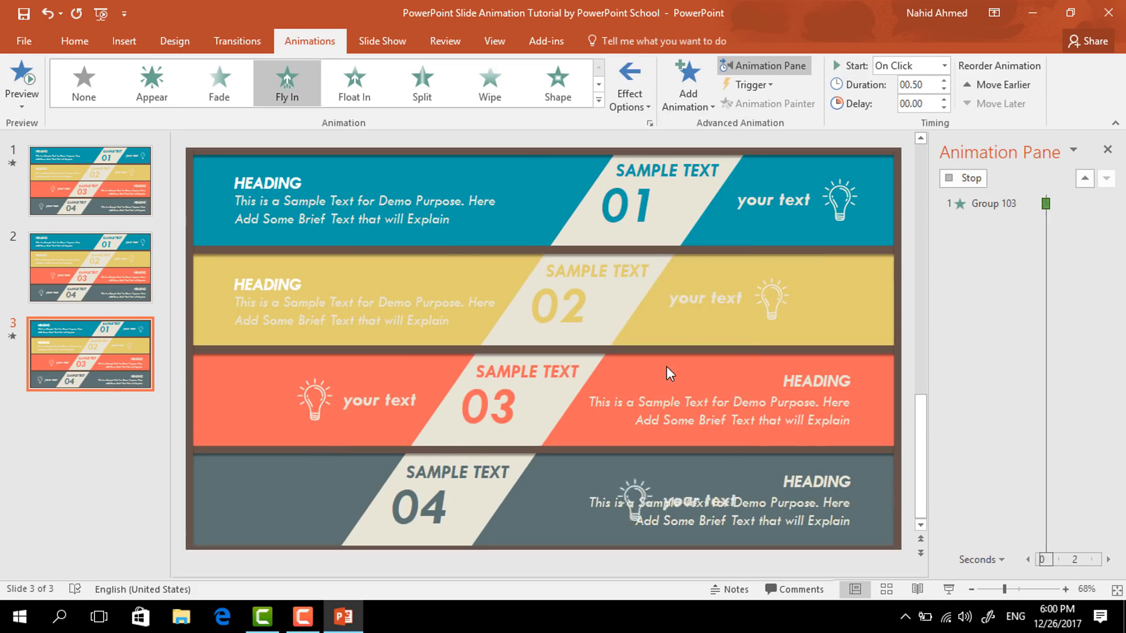
left_click(921, 66)
left_click(900, 87)
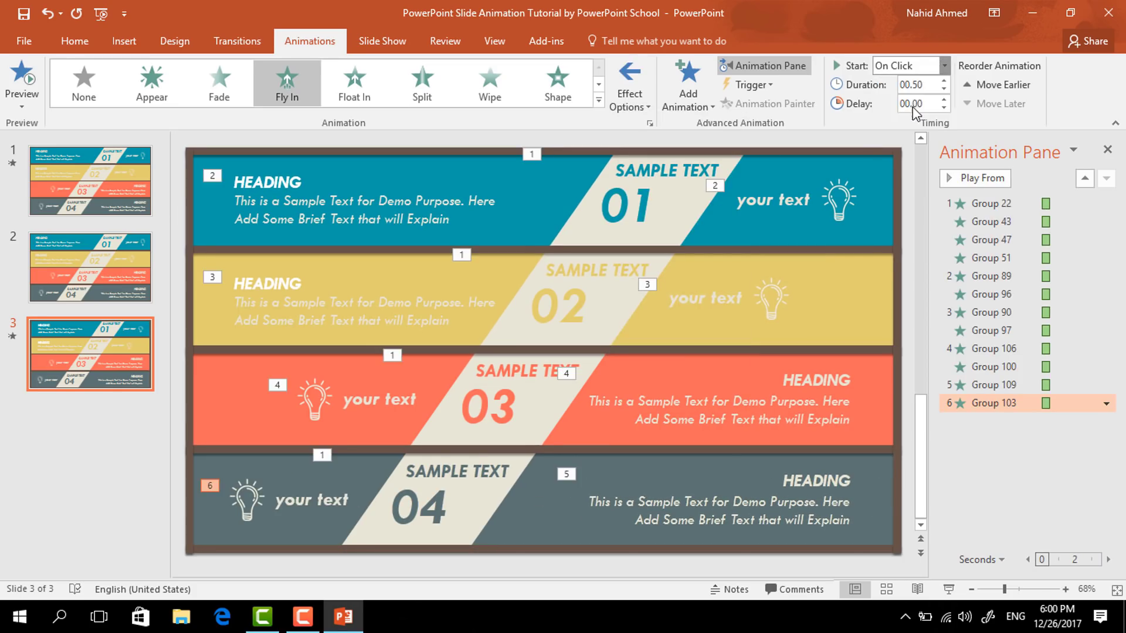